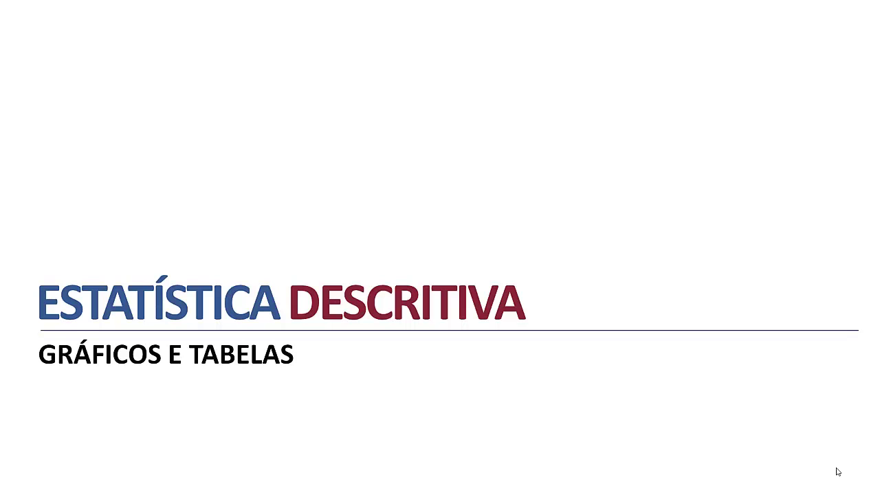
- Advance to the Banco de dados slide and reveal its sample-size and available-information bullets
{"action": "left_click", "coordinate": [839, 472]}
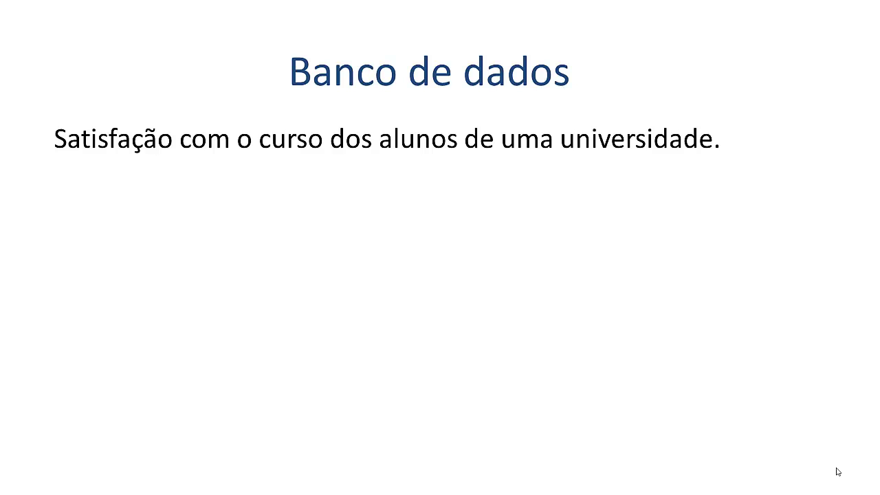
{"action": "left_click", "coordinate": [838, 472]}
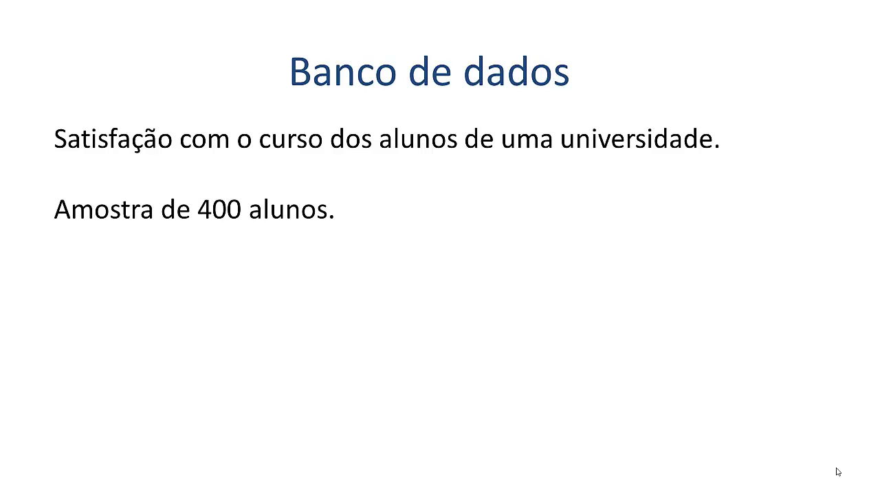
{"action": "left_click", "coordinate": [839, 472]}
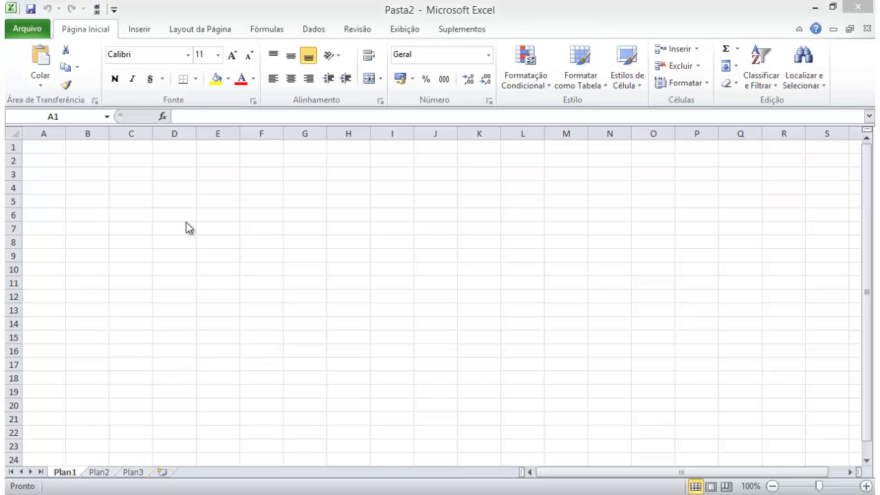
- Open the 'satisfação com universidade' workbook from the Downloads folder
{"action": "left_click", "coordinate": [35, 33]}
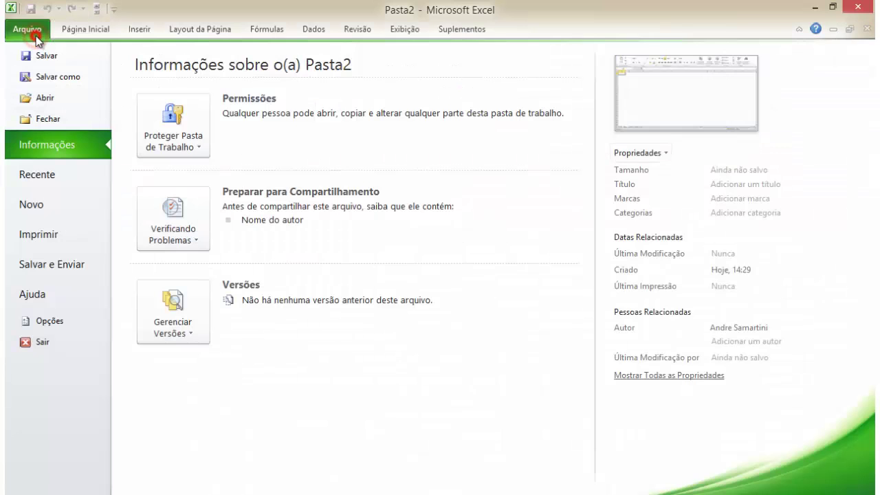
{"action": "left_click", "coordinate": [43, 100]}
{"action": "left_click", "coordinate": [257, 115]}
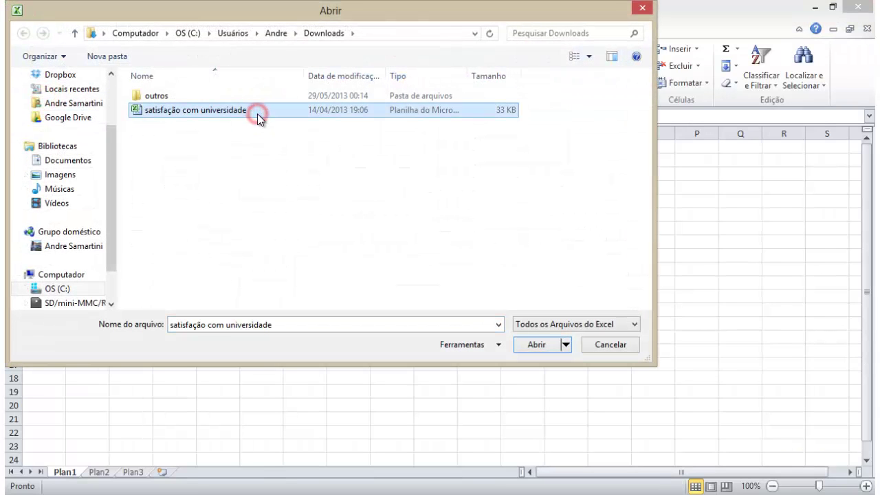
{"action": "left_click", "coordinate": [538, 350]}
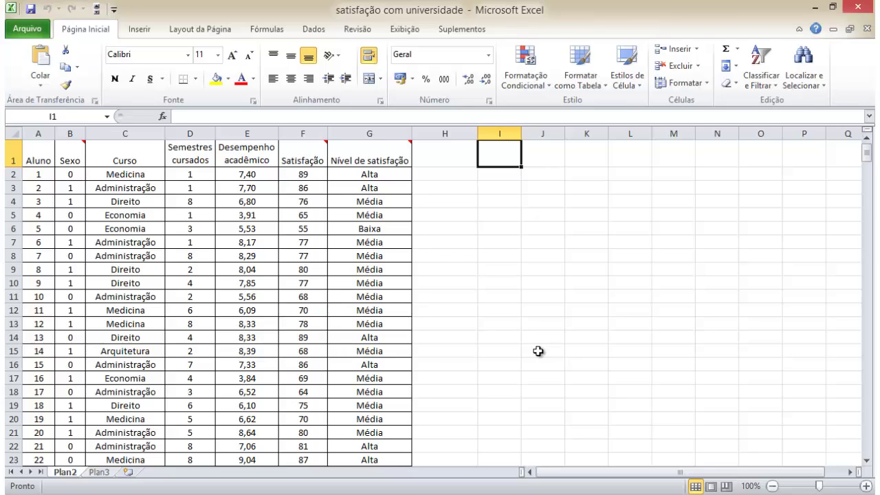
- Fill the Semestres cursados, Desempenho acadêmico and Satisfação headers blue
{"action": "key", "text": "Left"}
{"action": "key", "text": "Left"}
{"action": "key", "text": "Left"}
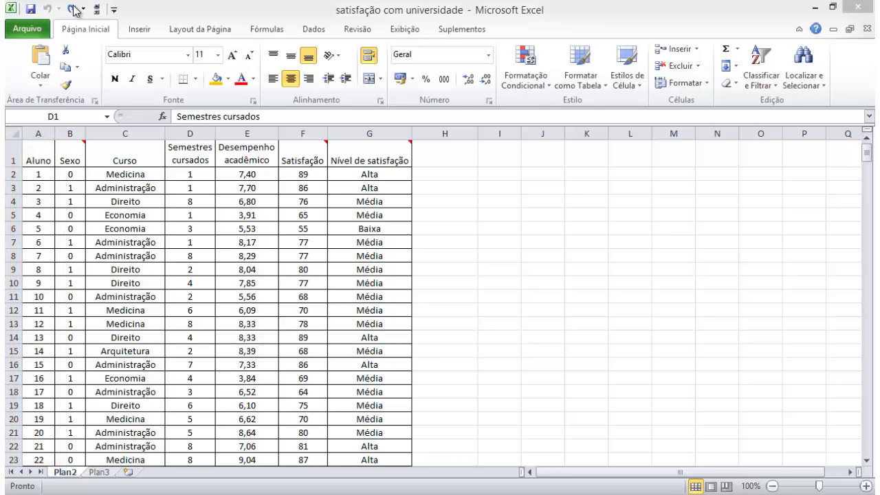
{"action": "left_click", "coordinate": [75, 10]}
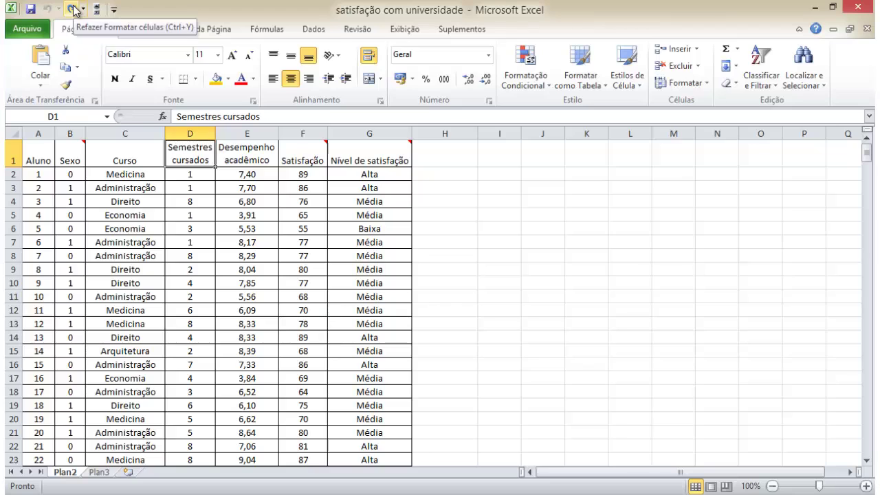
{"action": "left_click", "coordinate": [74, 10]}
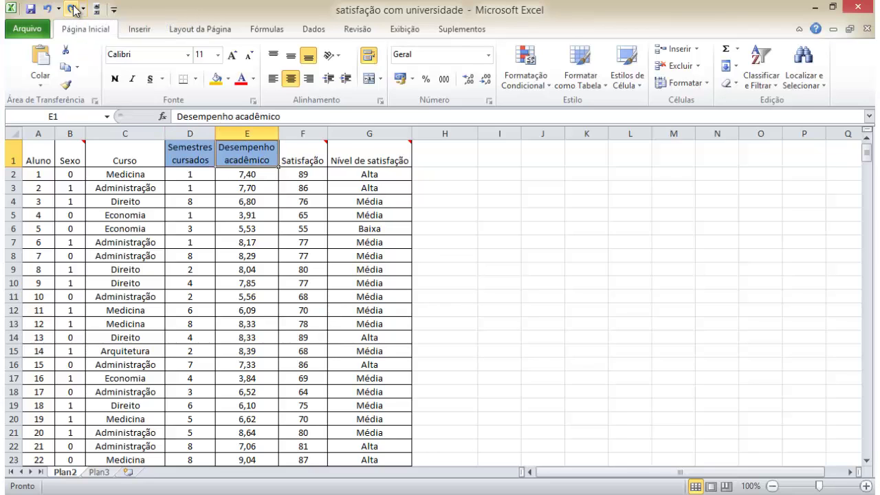
{"action": "left_click", "coordinate": [74, 10]}
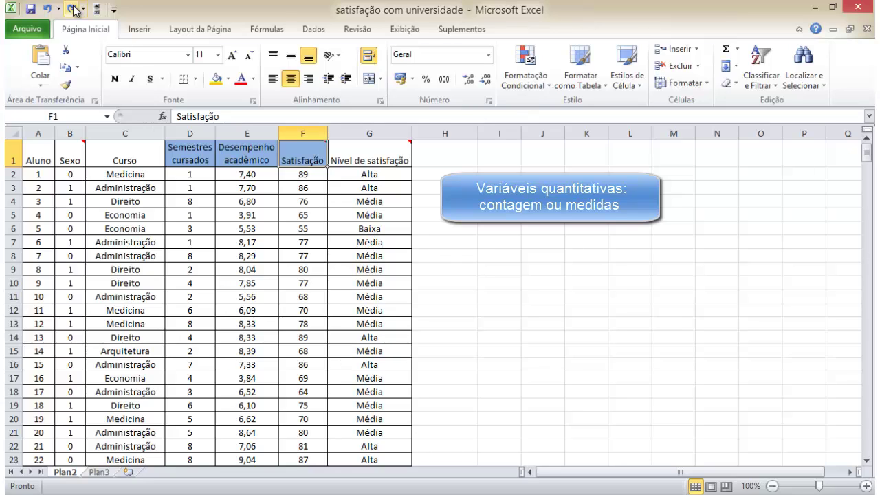
- Fill Sexo and Curso headers yellow, Nível de satisfação orange, and show the Sexo comment
{"action": "left_click", "coordinate": [74, 9]}
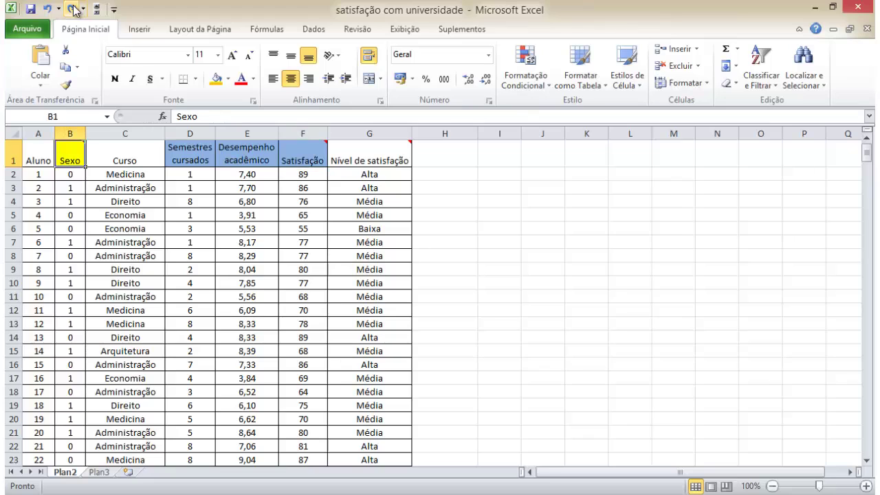
{"action": "mouse_move", "coordinate": [73, 160]}
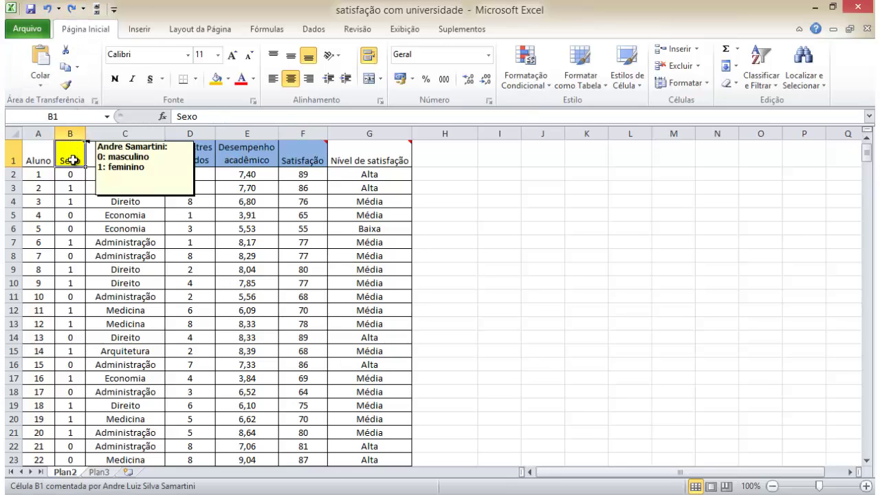
{"action": "left_click", "coordinate": [73, 9]}
{"action": "left_click", "coordinate": [73, 10]}
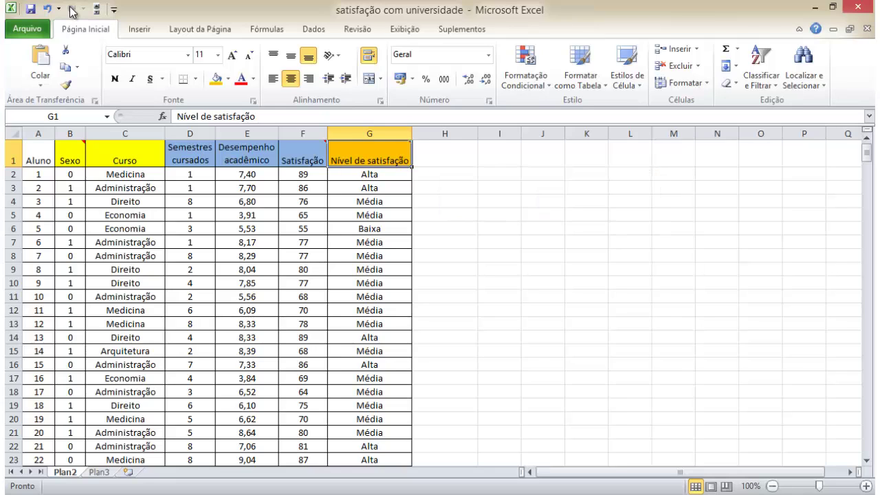
{"action": "key", "text": "F2"}
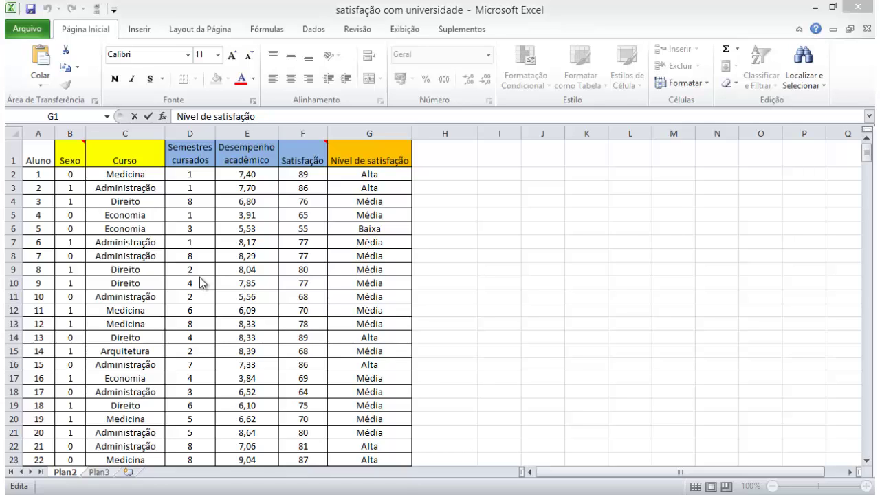
{"action": "left_click", "coordinate": [79, 157]}
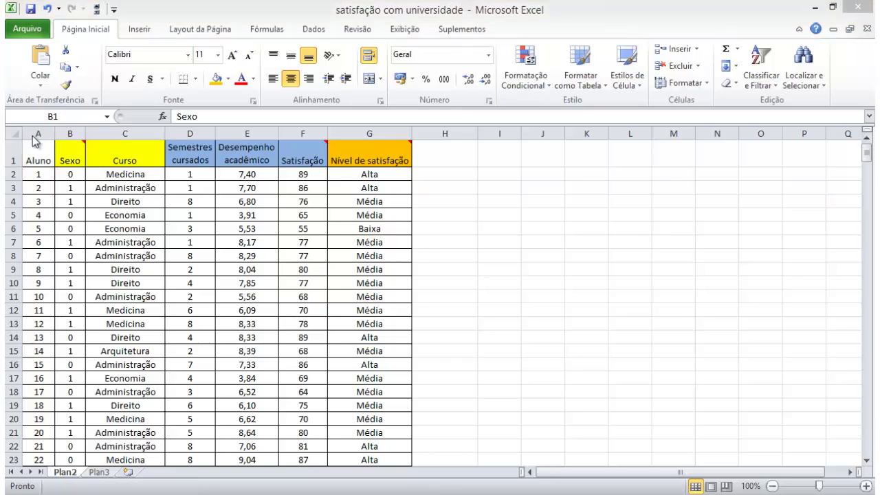
- Build an empty PivotTable on a new sheet from data columns A to G
{"action": "mouse_move", "coordinate": [38, 133]}
{"action": "left_mouse_down"}
{"action": "mouse_move", "coordinate": [213, 133]}
{"action": "mouse_move", "coordinate": [361, 163]}
{"action": "left_mouse_up"}
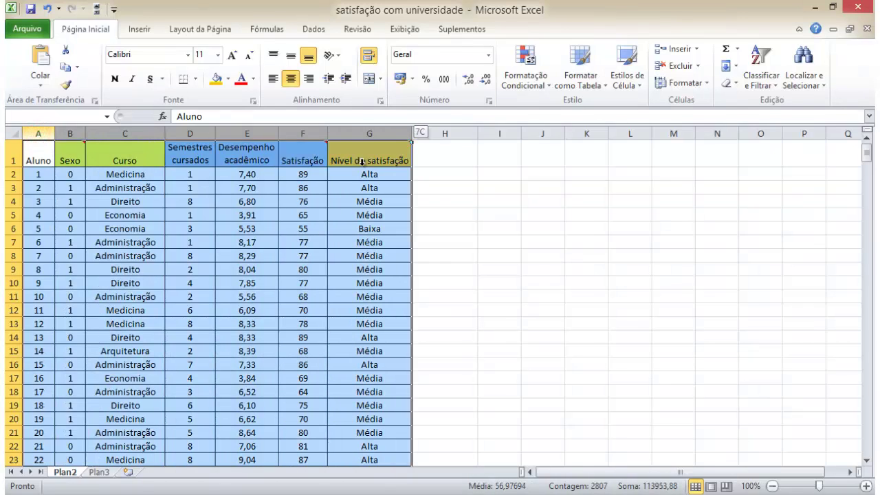
{"action": "left_click", "coordinate": [140, 32]}
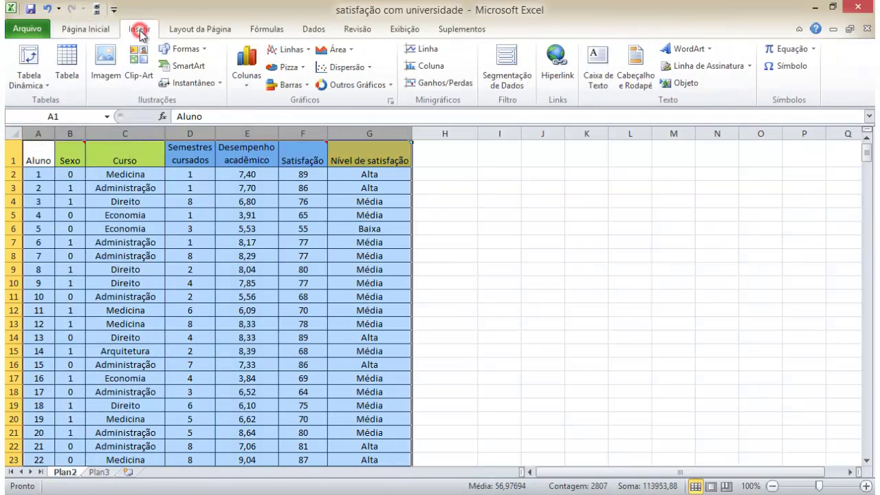
{"action": "left_click", "coordinate": [28, 66]}
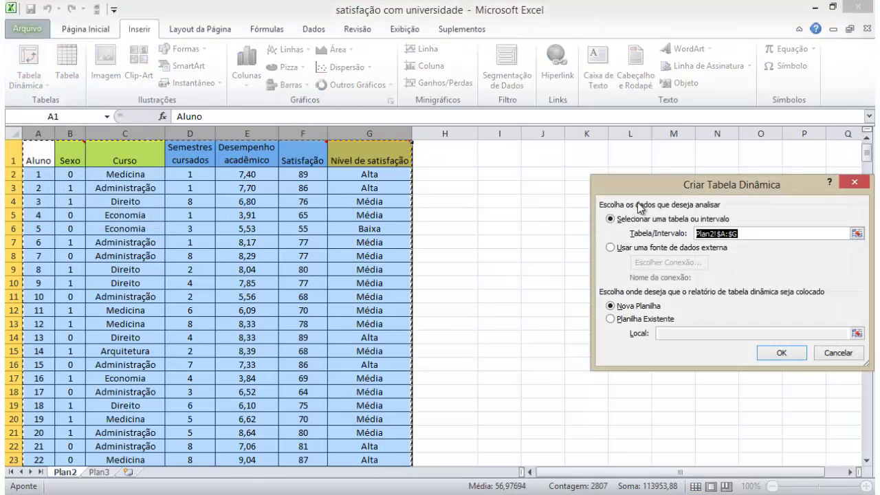
{"action": "left_click", "coordinate": [775, 357]}
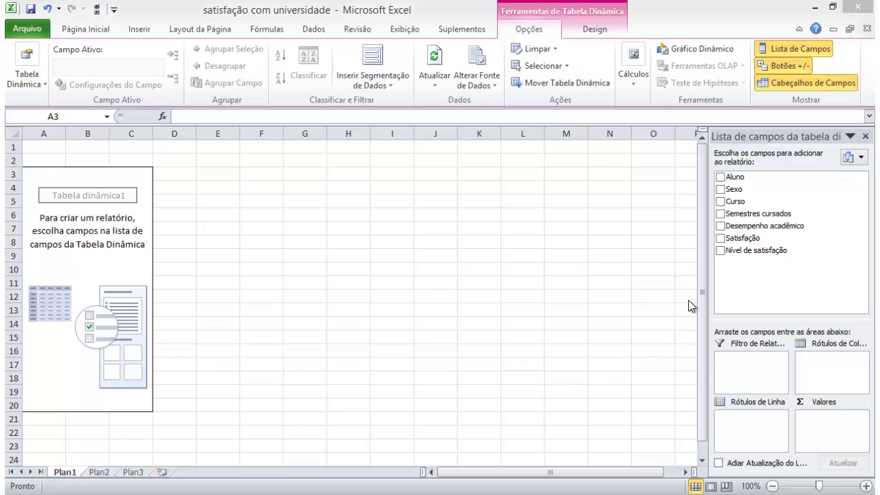
- Put Sexo in row labels and count Aluno in values (202, 198, total 400)
{"action": "left_click", "coordinate": [735, 188]}
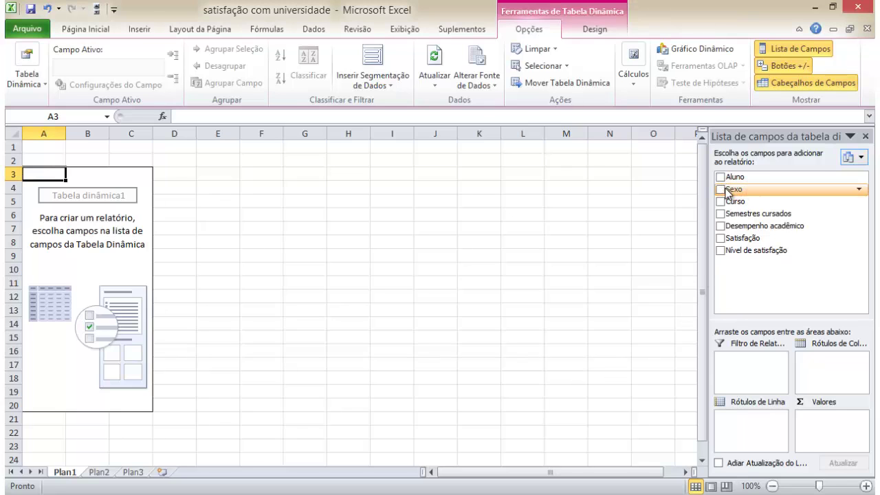
{"action": "left_click_drag", "start_coordinate": [733, 189], "coordinate": [748, 421]}
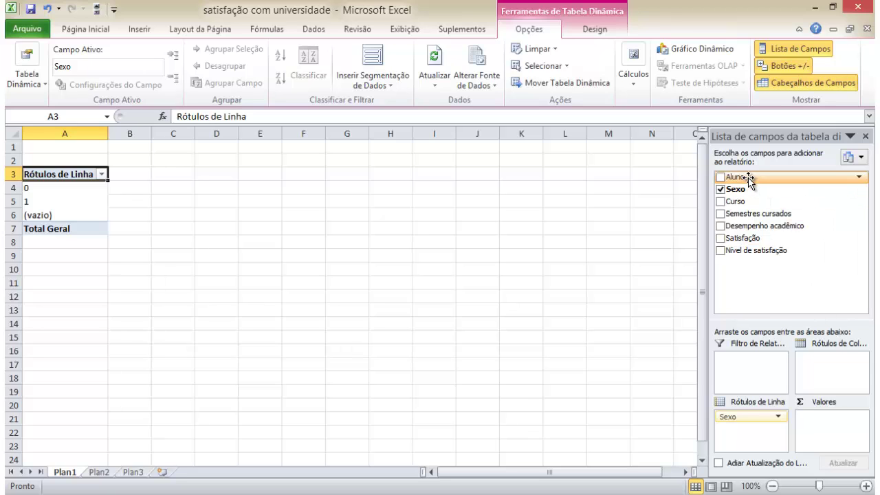
{"action": "left_click_drag", "start_coordinate": [749, 180], "coordinate": [829, 421]}
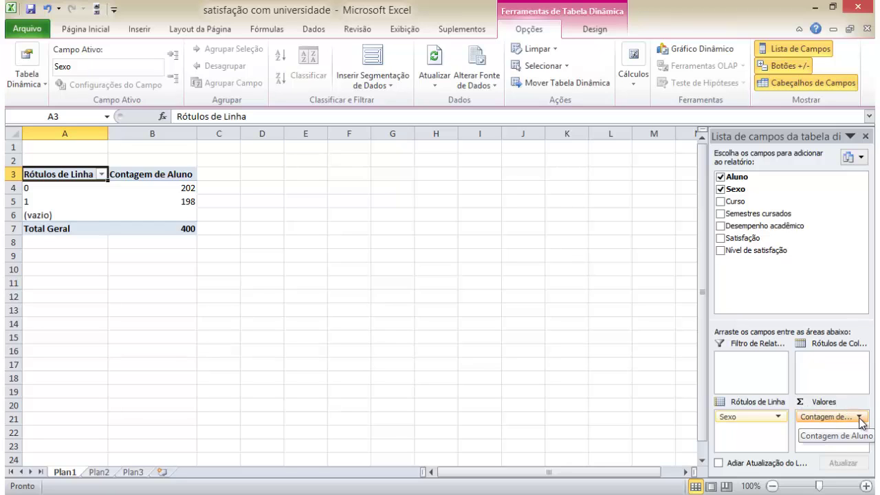
{"action": "left_click", "coordinate": [862, 418]}
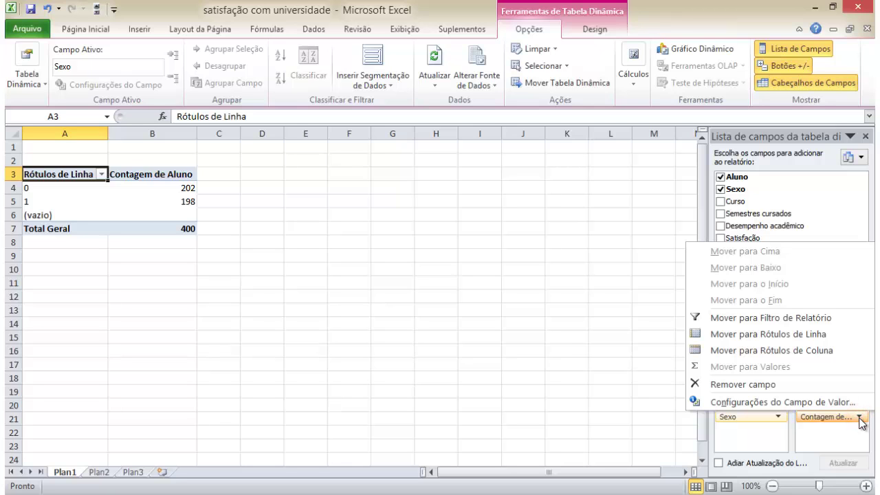
- Keep Count as the summary calculation for the Aluno value field
{"action": "left_click", "coordinate": [850, 404]}
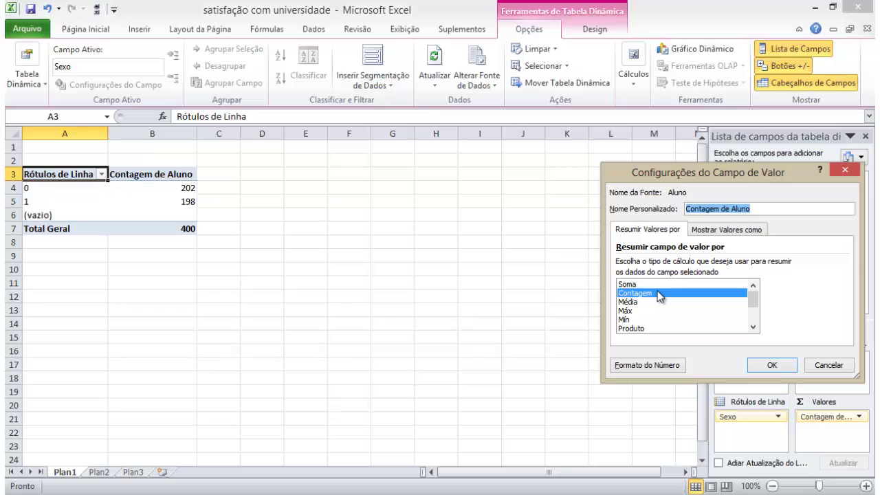
{"action": "left_click", "coordinate": [655, 292]}
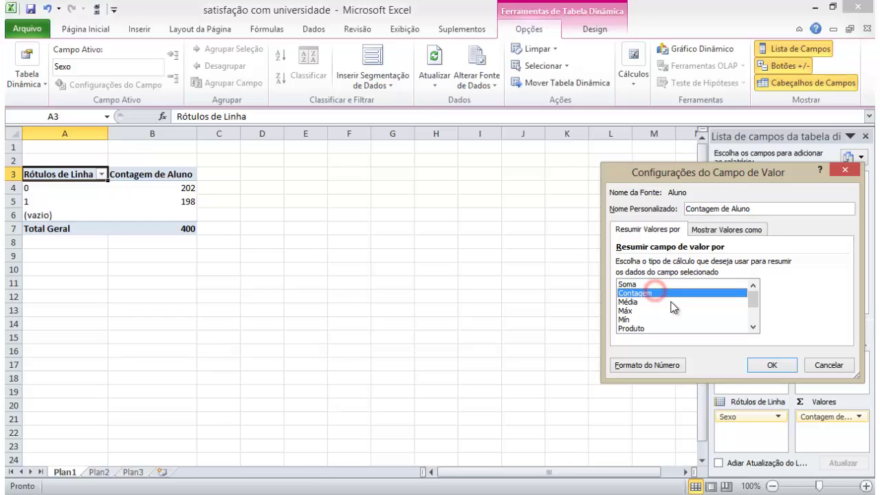
{"action": "left_click", "coordinate": [767, 364]}
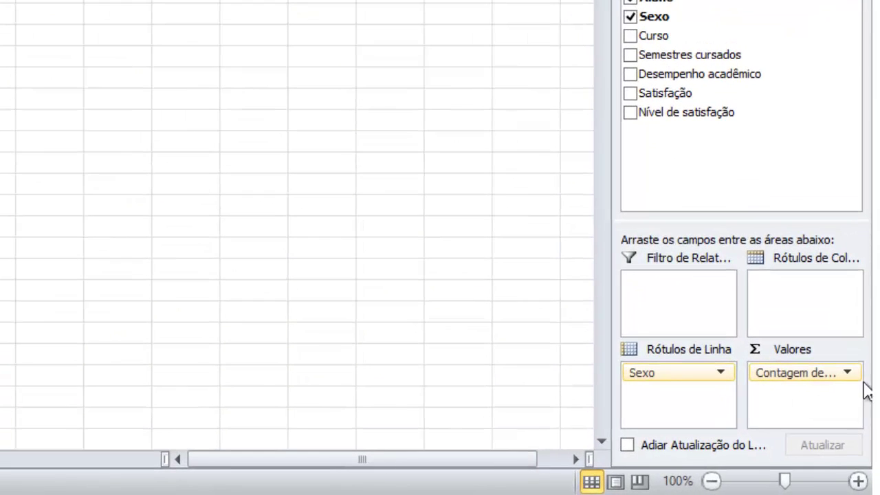
- Show the Aluno counts as % do Total Geral: 50,50% and 49,50%
{"action": "left_click", "coordinate": [848, 373]}
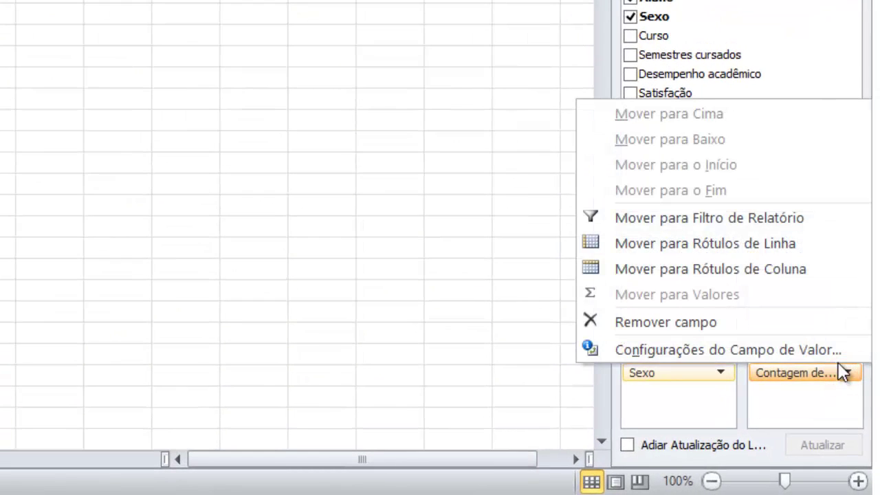
{"action": "left_click", "coordinate": [835, 351]}
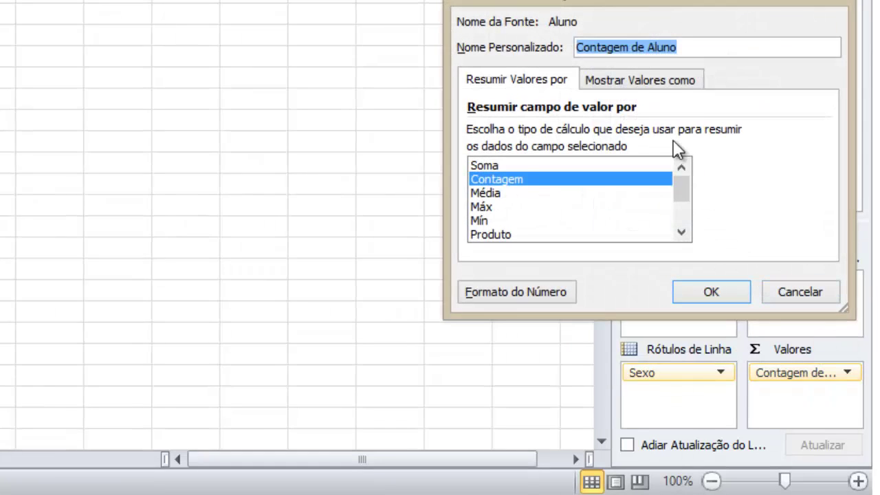
{"action": "left_click", "coordinate": [652, 82]}
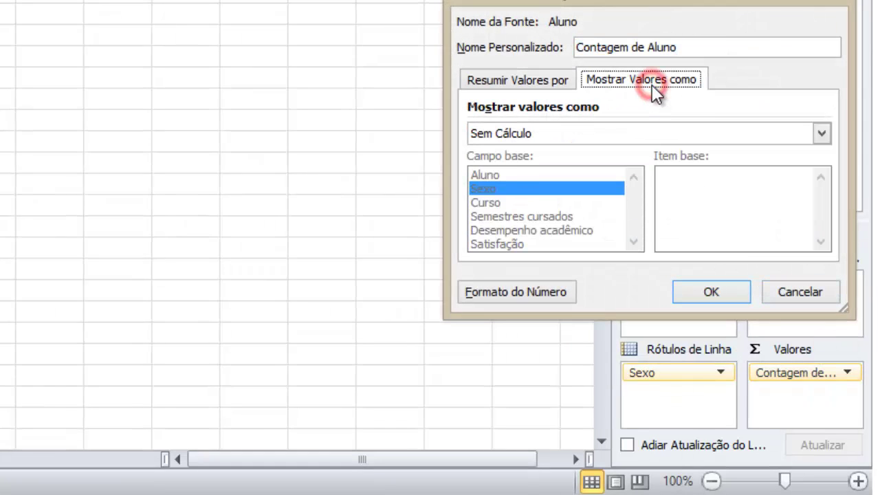
{"action": "left_click", "coordinate": [565, 127]}
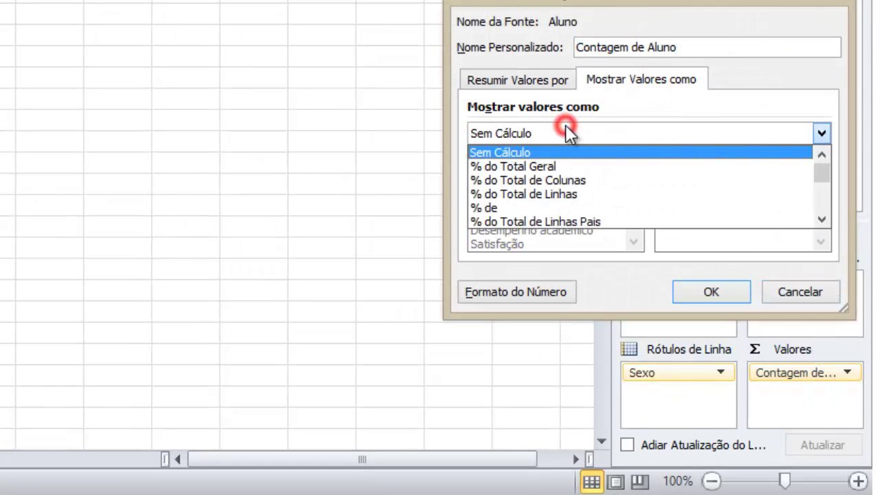
{"action": "left_click", "coordinate": [560, 166]}
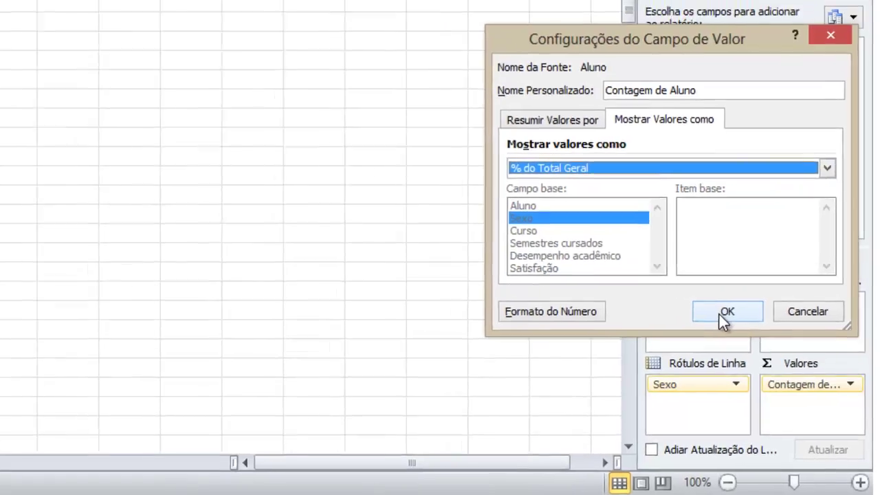
{"action": "left_click", "coordinate": [703, 294]}
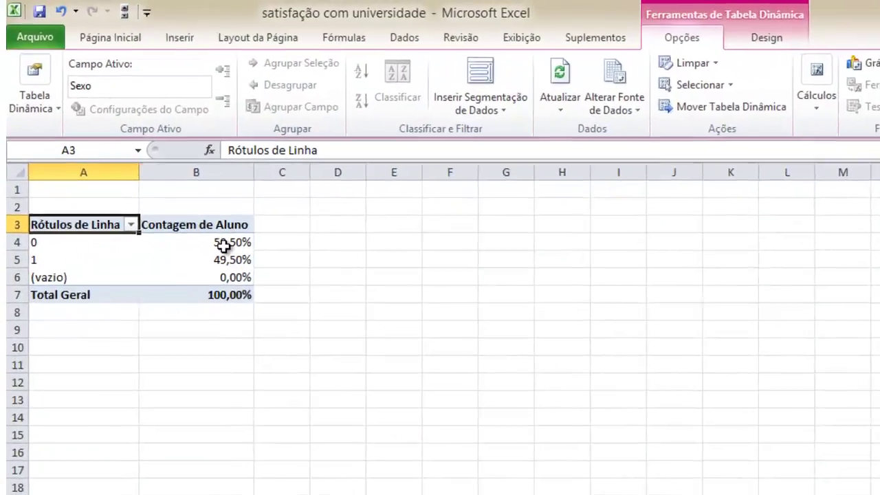
{"action": "mouse_move", "coordinate": [253, 244]}
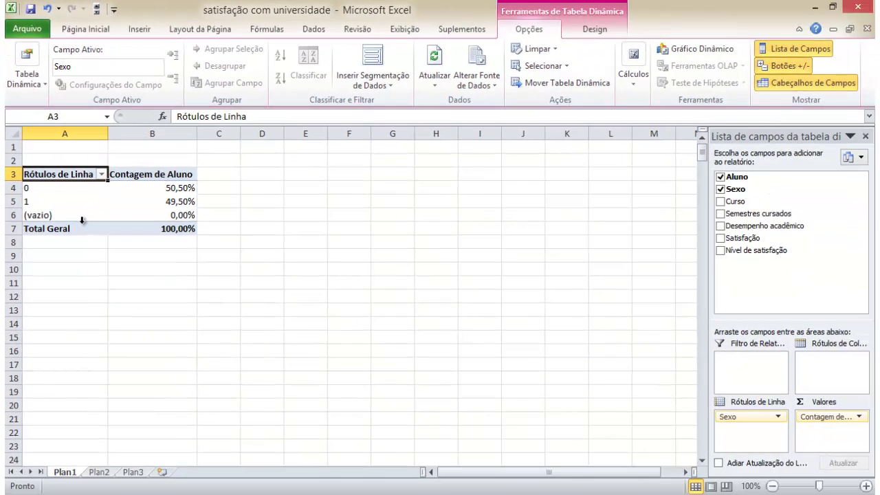
- Filter out the (vazio) row label, keeping Sexo 0 and 1, and select the 50,50% cell
{"action": "left_click", "coordinate": [101, 176]}
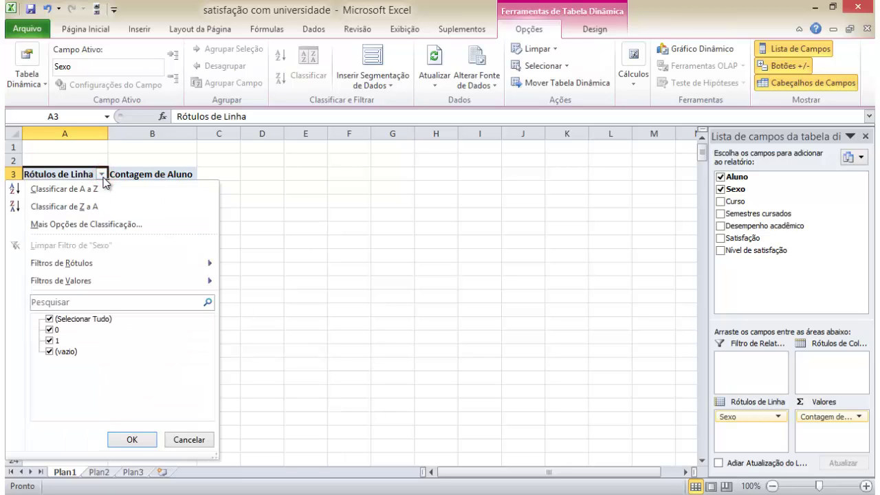
{"action": "left_click", "coordinate": [49, 352]}
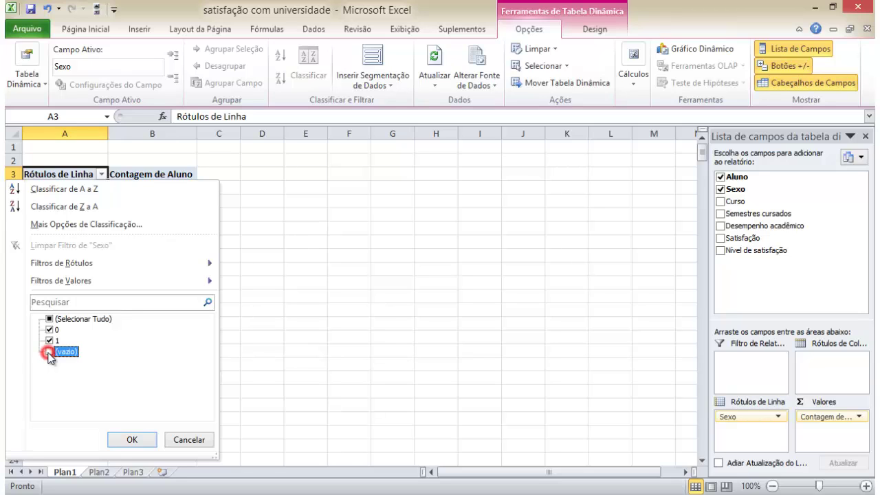
{"action": "left_click", "coordinate": [132, 440]}
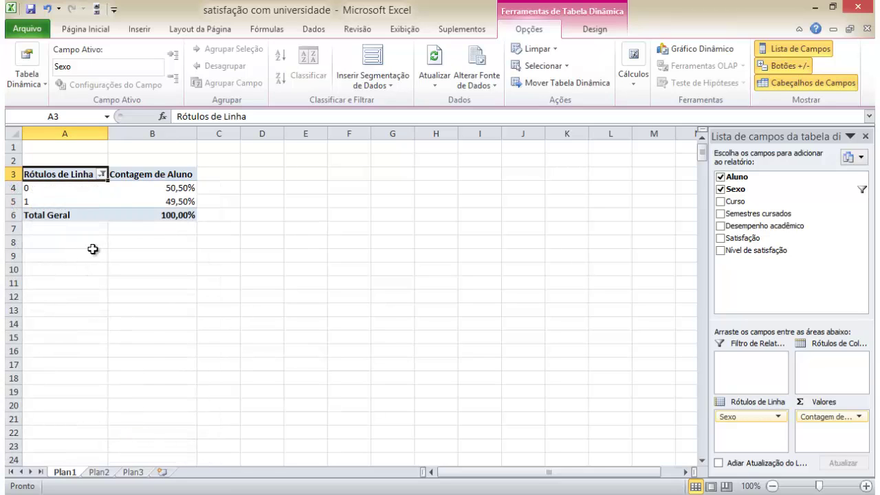
{"action": "mouse_move", "coordinate": [129, 191]}
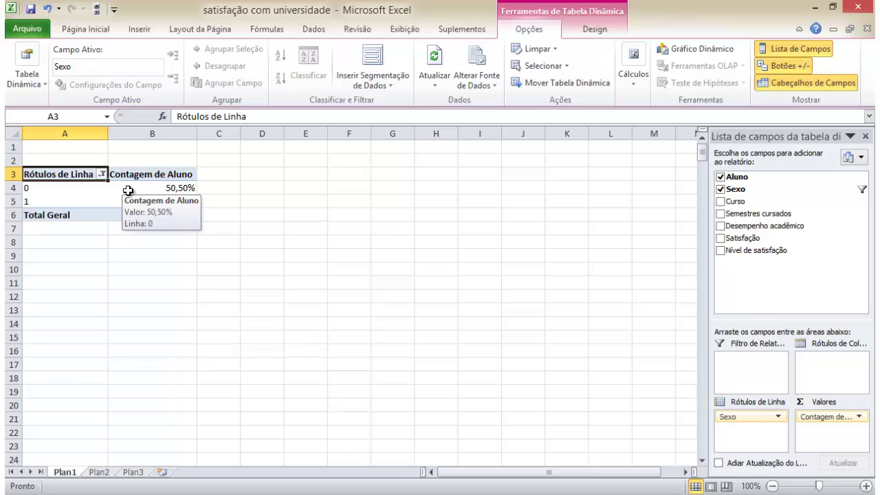
{"action": "left_click", "coordinate": [129, 191]}
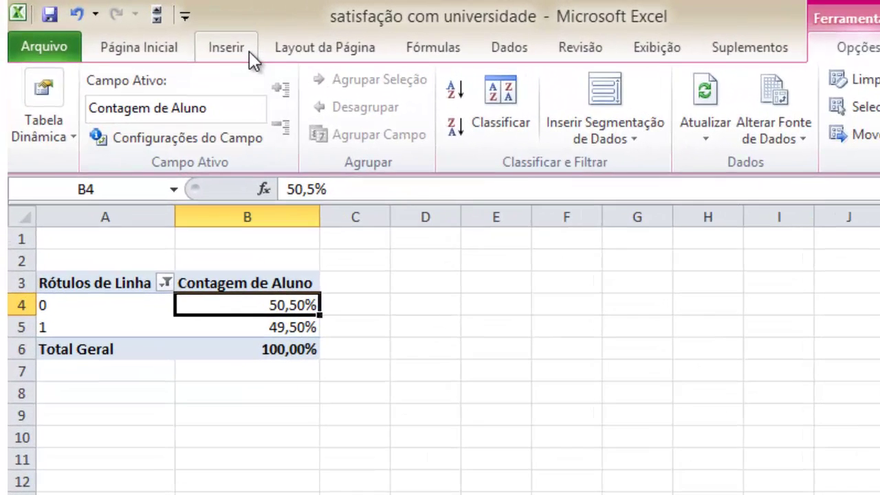
- Insert a basic 2D pie chart of the Sexo 0 and 1 percentages
{"action": "left_click", "coordinate": [218, 45]}
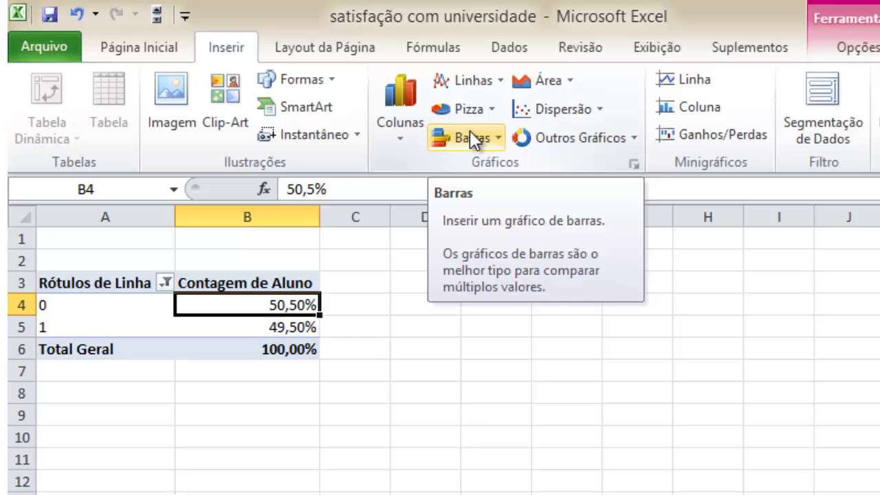
{"action": "left_click", "coordinate": [492, 109]}
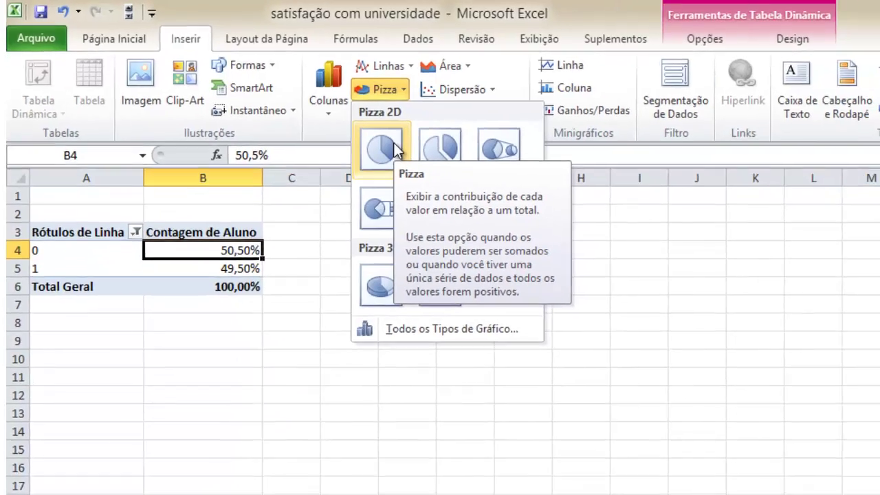
{"action": "left_click", "coordinate": [302, 113]}
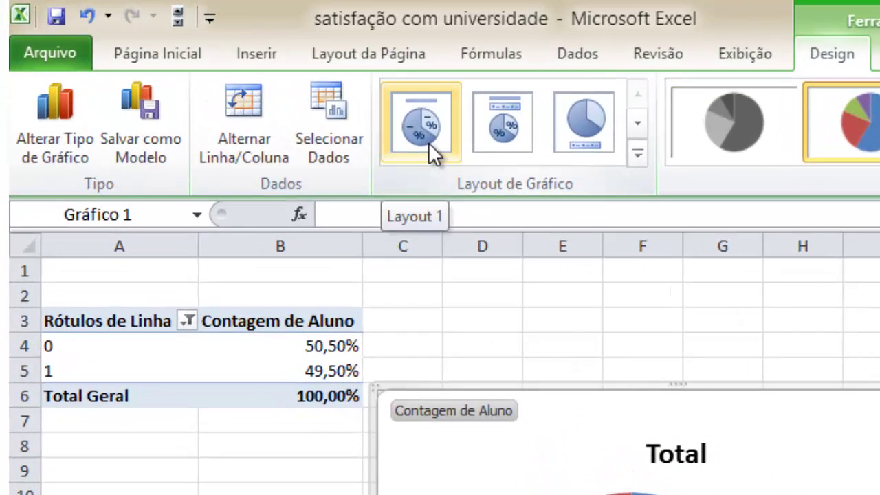
- Apply Layout 1 for percentage labels, move the pie below the table, and title it 'Base: 400 alunos'
{"action": "left_click", "coordinate": [430, 148]}
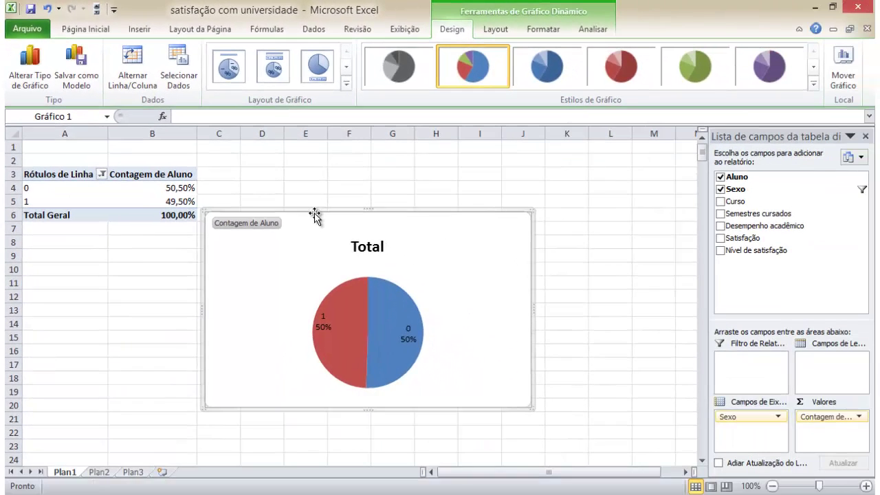
{"action": "left_click_drag", "start_coordinate": [315, 212], "coordinate": [133, 263]}
{"action": "left_click", "coordinate": [196, 298]}
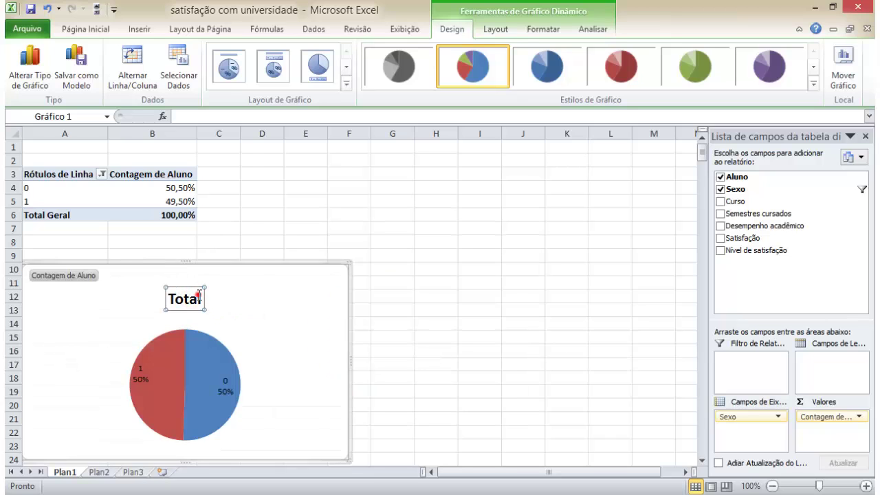
{"action": "type", "text": "R"}
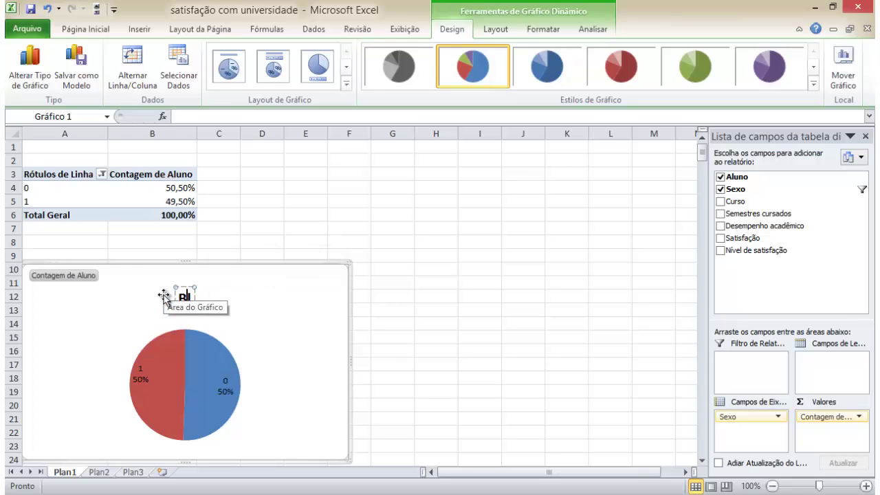
{"action": "type", "text": "ase: "}
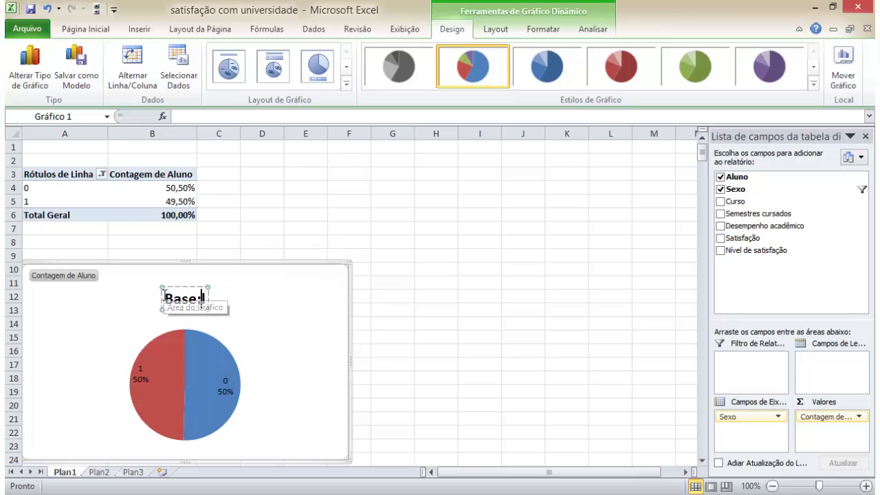
{"action": "type", "text": "400"}
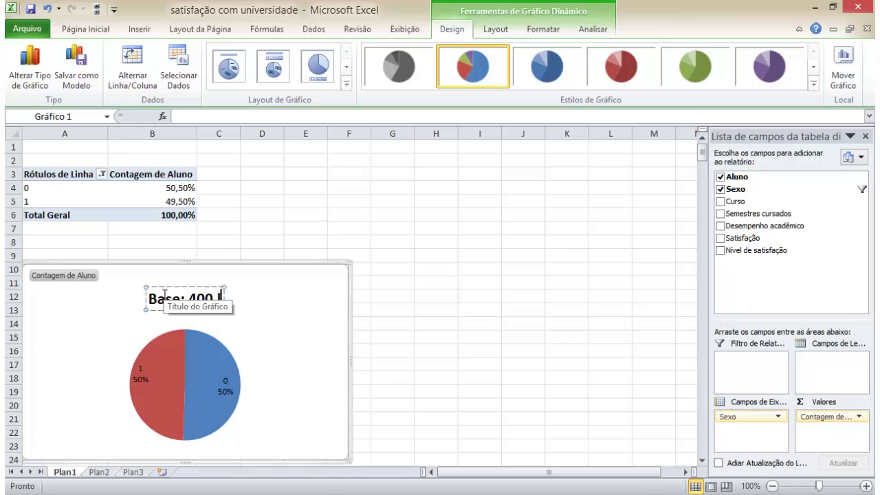
{"action": "type", "text": "alunos"}
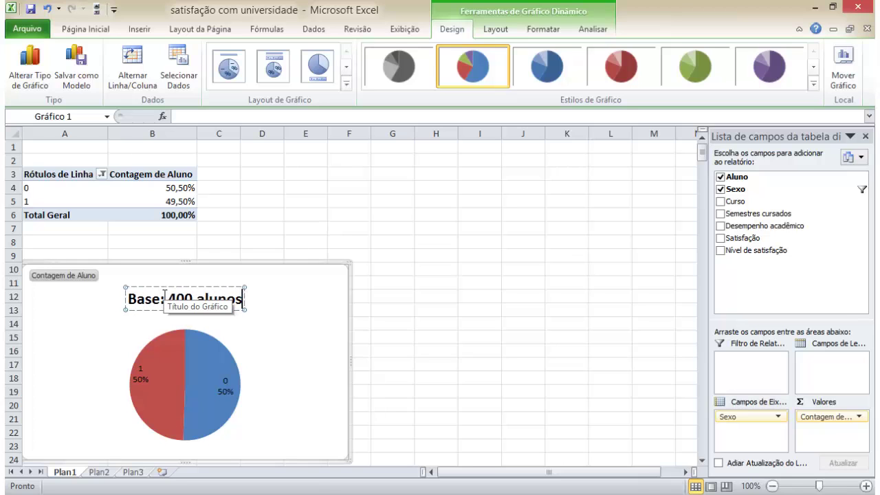
{"action": "left_click", "coordinate": [289, 249]}
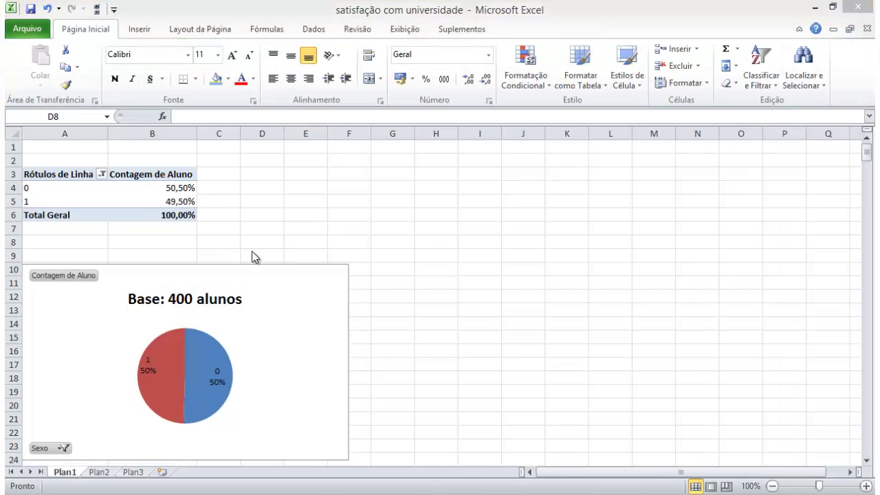
- Insert a 2D clustered column chart of the Sexo 0 and 1 percentages
{"action": "left_click", "coordinate": [170, 198]}
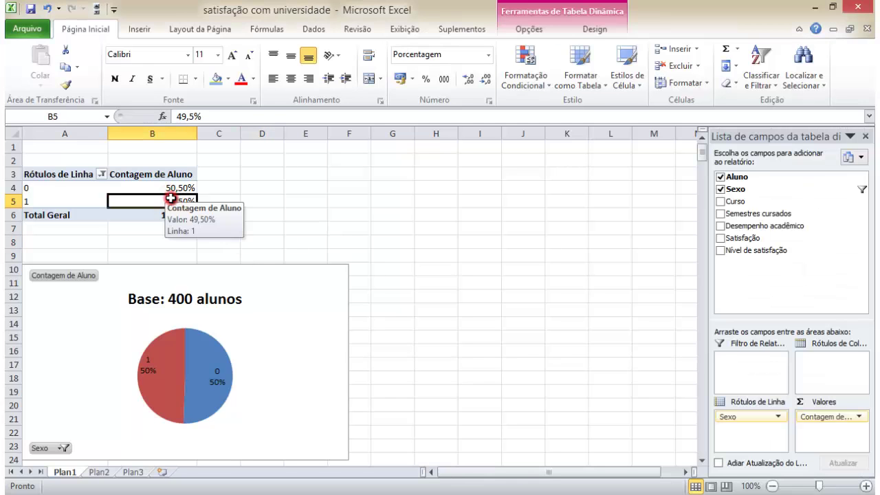
{"action": "left_click", "coordinate": [140, 29]}
{"action": "left_click", "coordinate": [246, 68]}
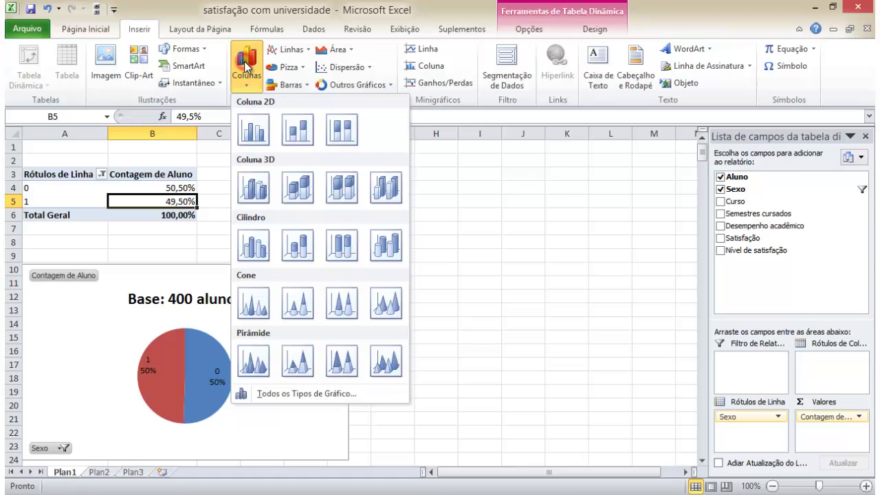
{"action": "left_click", "coordinate": [253, 131]}
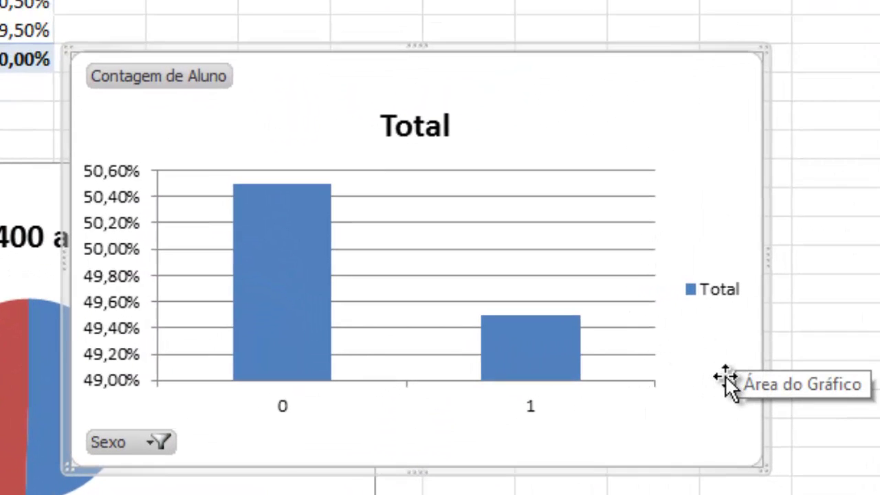
{"action": "mouse_move", "coordinate": [299, 267]}
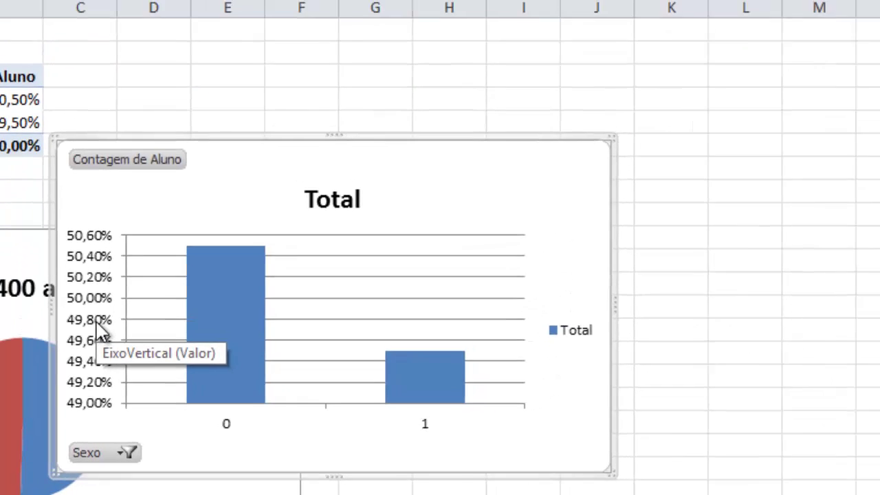
- Fix the vertical axis minimum at 0 so the axis spans 0,00% to 60,00%
{"action": "double_click", "coordinate": [120, 279]}
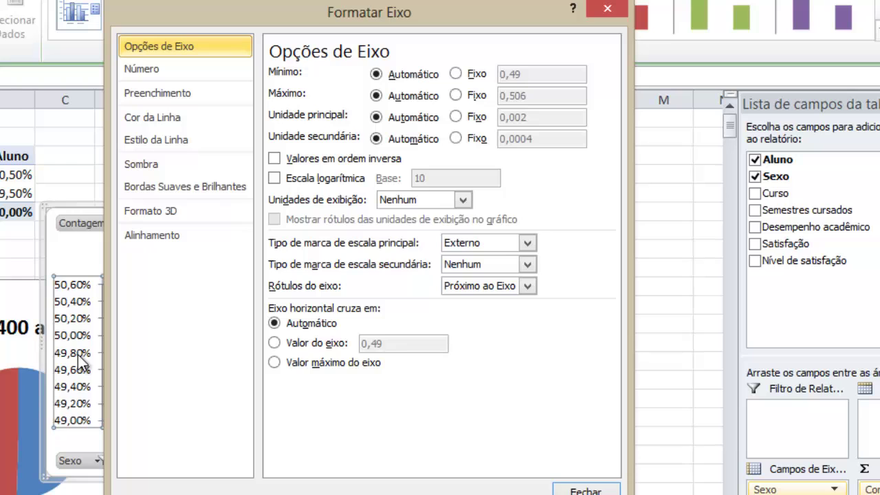
{"action": "left_click", "coordinate": [456, 74]}
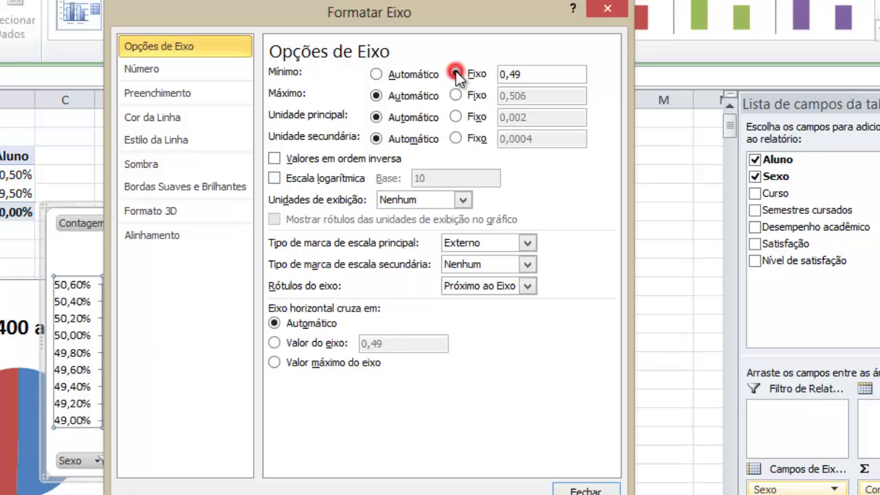
{"action": "double_click", "coordinate": [543, 75]}
{"action": "type", "text": "0"}
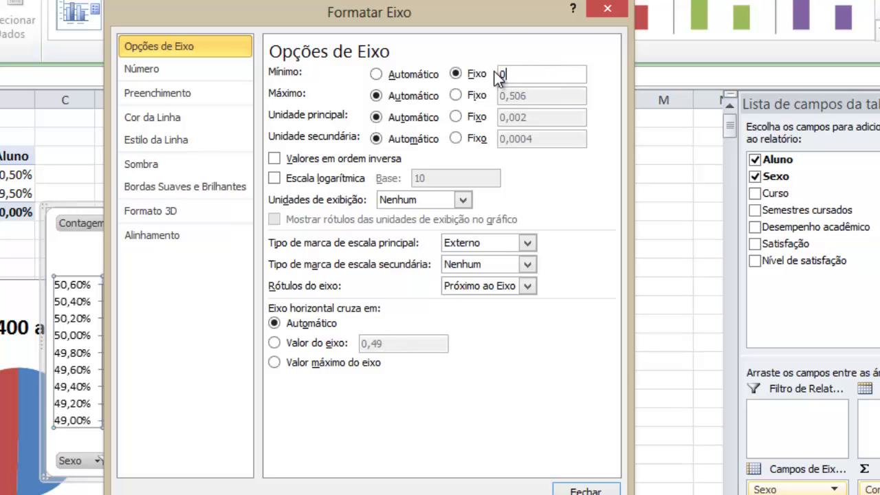
{"action": "left_click", "coordinate": [598, 488]}
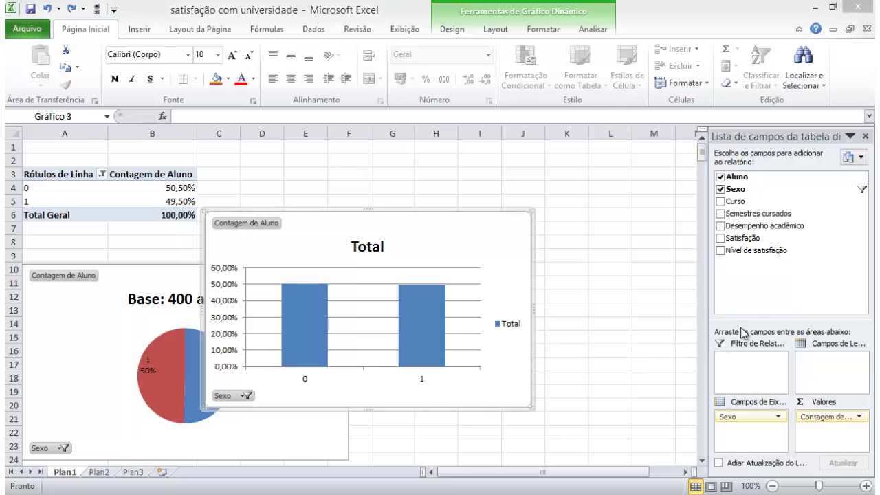
- Replace Sexo with Curso in the pivot rows and place the column chart beside the pie chart
{"action": "left_click", "coordinate": [720, 190]}
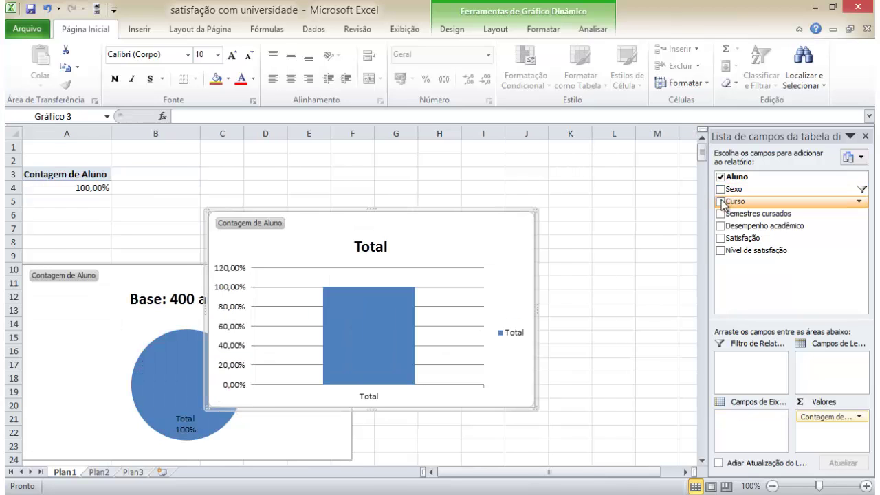
{"action": "left_click", "coordinate": [721, 202]}
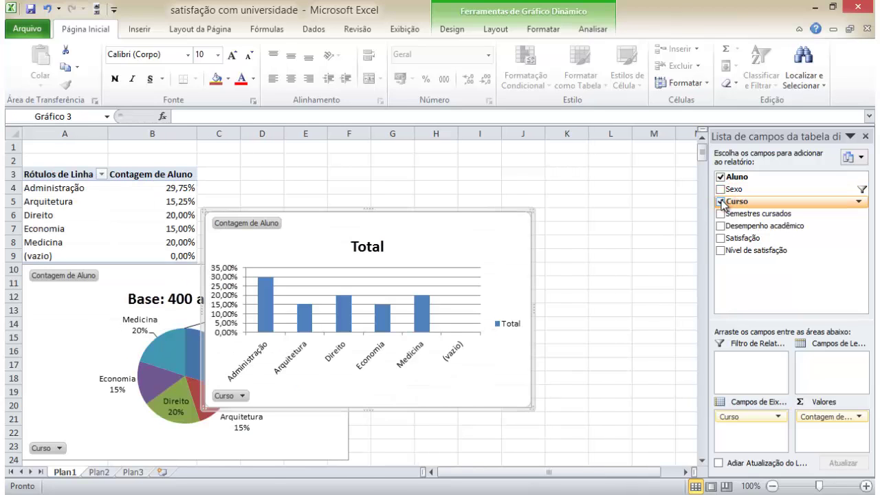
{"action": "left_click_drag", "start_coordinate": [496, 209], "coordinate": [640, 262]}
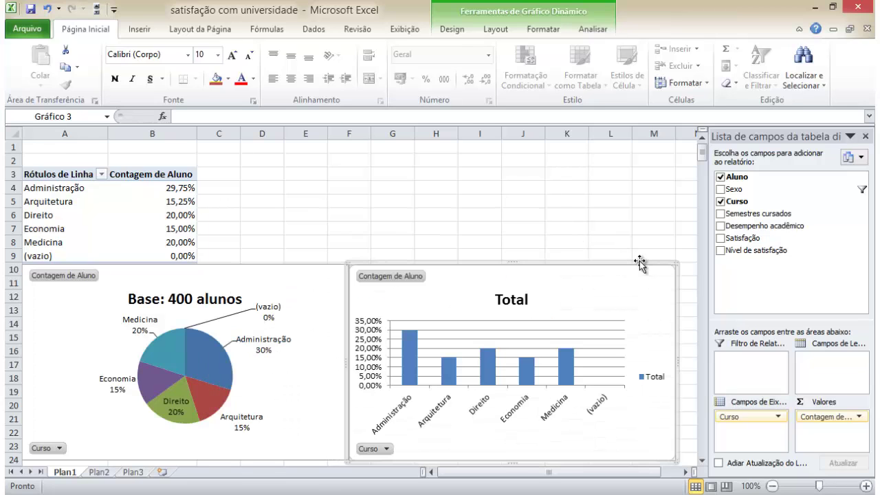
- Filter the (vazio) course out of the row labels
{"action": "left_click", "coordinate": [100, 177]}
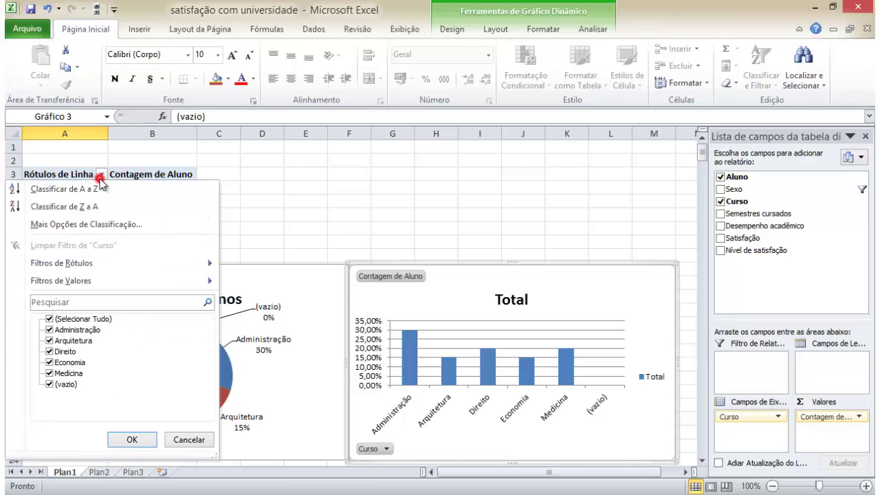
{"action": "left_click", "coordinate": [49, 386]}
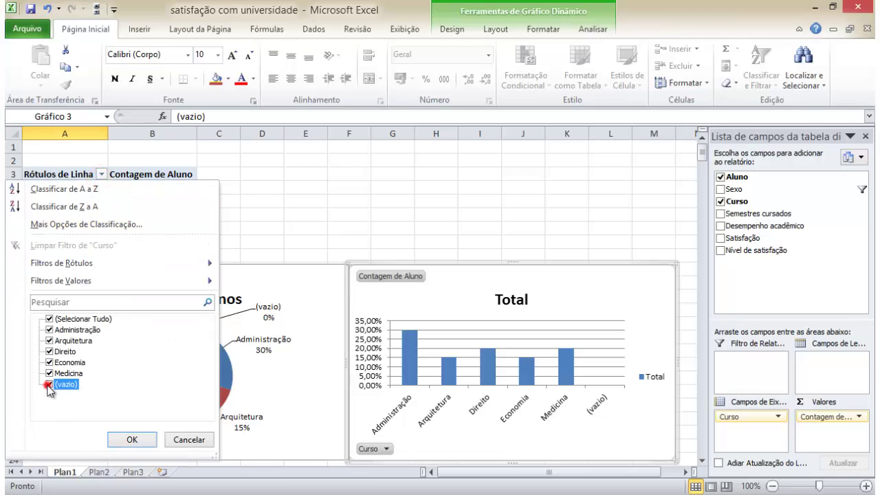
{"action": "left_click", "coordinate": [130, 440]}
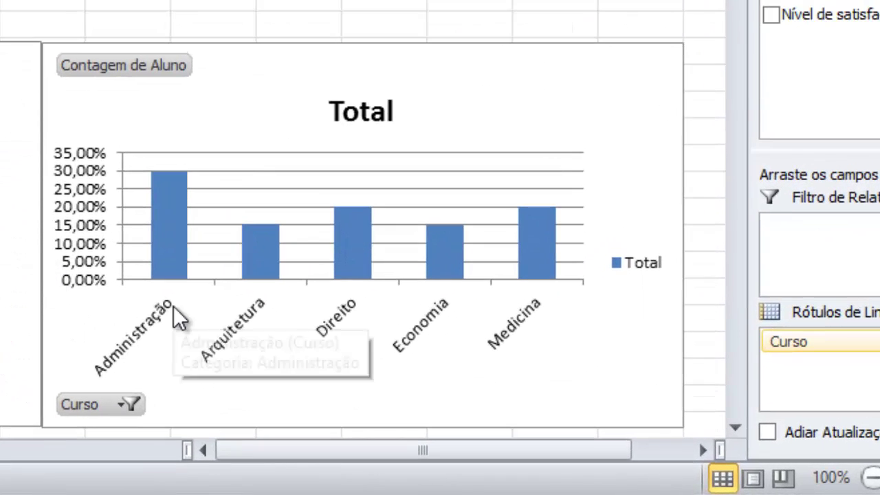
{"action": "mouse_move", "coordinate": [192, 184]}
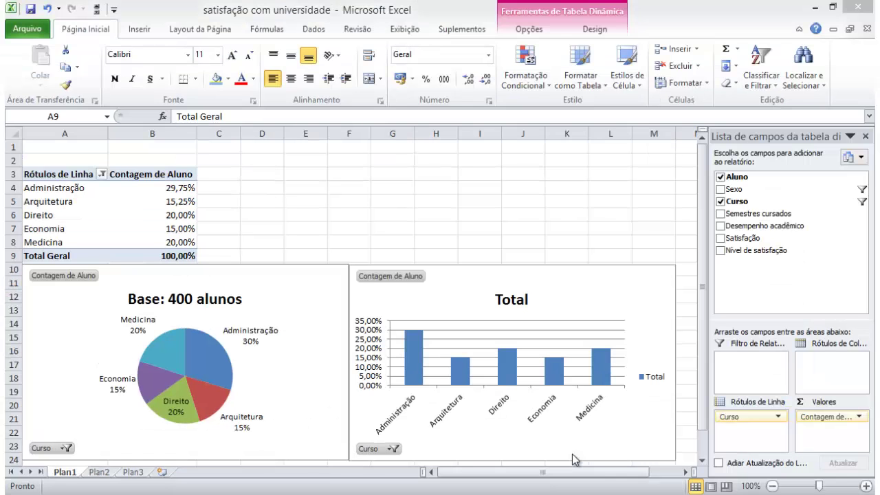
- Swap Curso for Nível de satisfação and move Média above Baixa, ordering Alta, Média, Baixa
{"action": "left_click", "coordinate": [721, 251]}
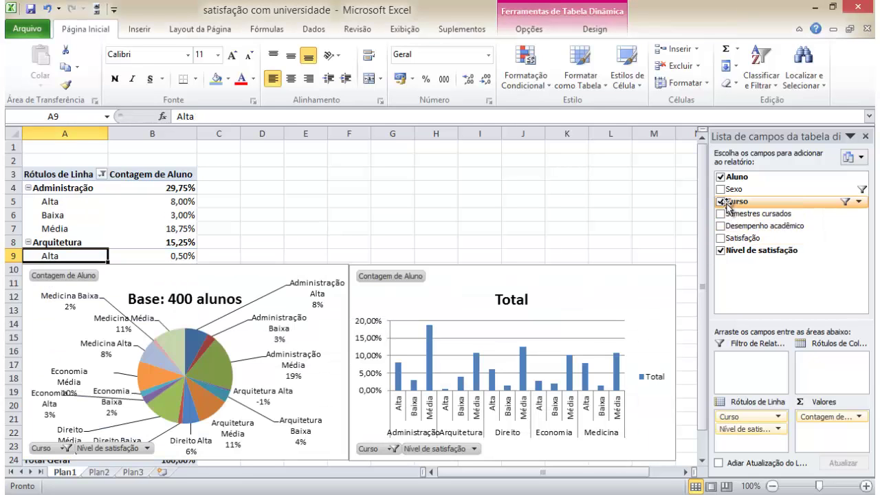
{"action": "left_click", "coordinate": [721, 202]}
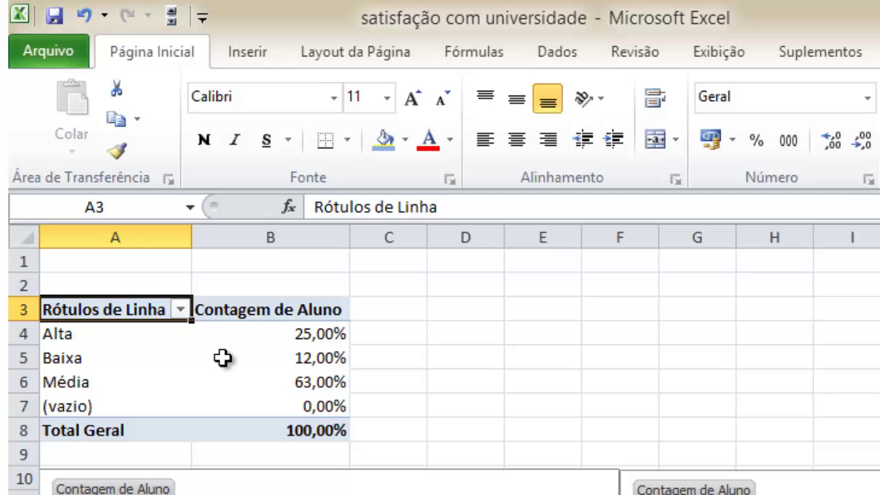
{"action": "mouse_move", "coordinate": [223, 357]}
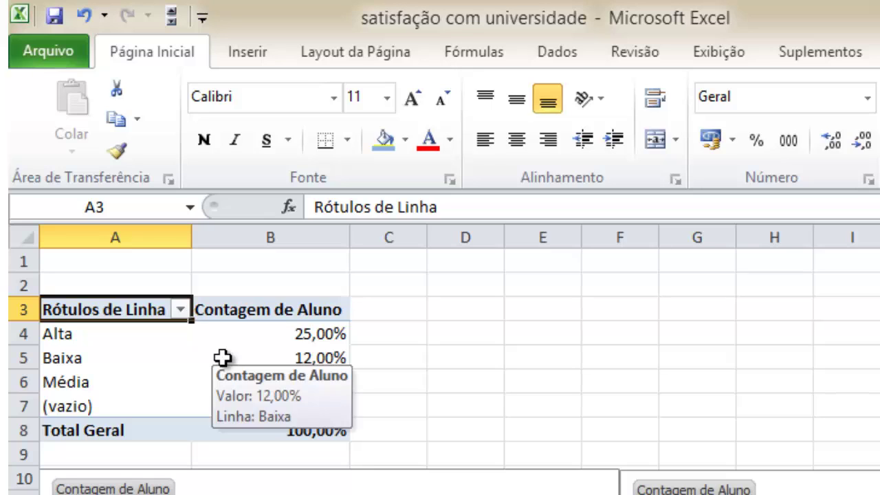
{"action": "mouse_move", "coordinate": [224, 334]}
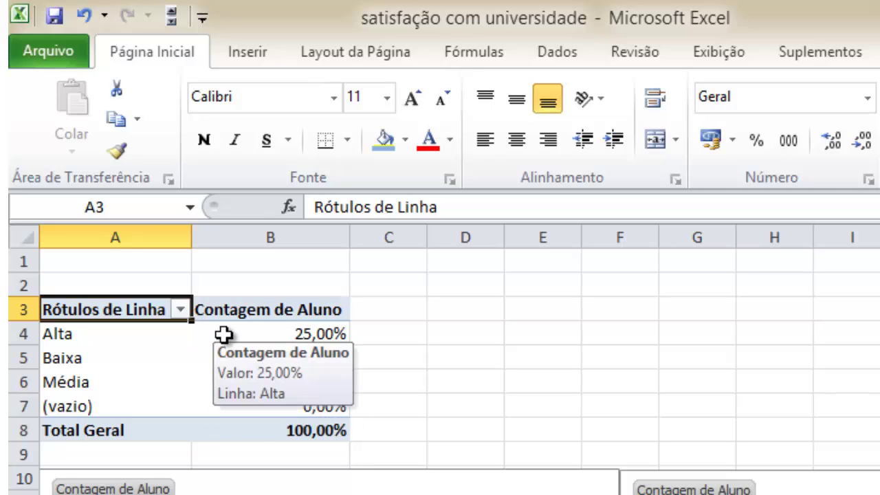
{"action": "mouse_move", "coordinate": [221, 389]}
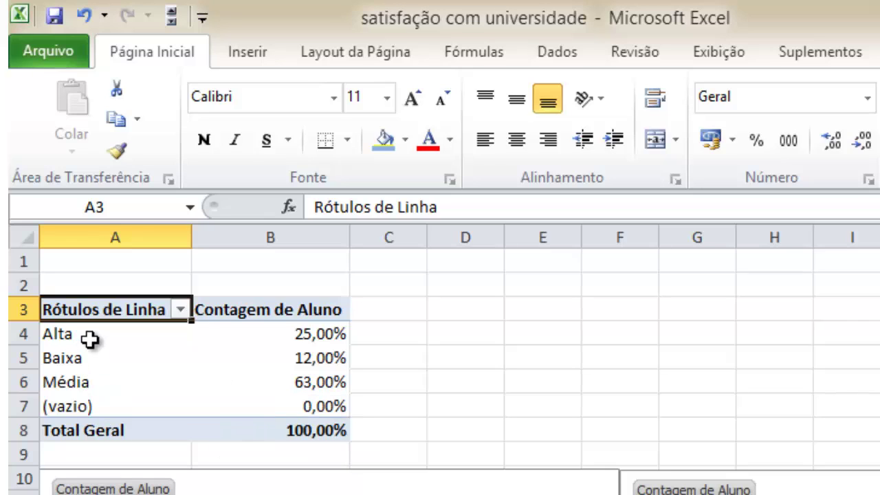
{"action": "left_click", "coordinate": [55, 382]}
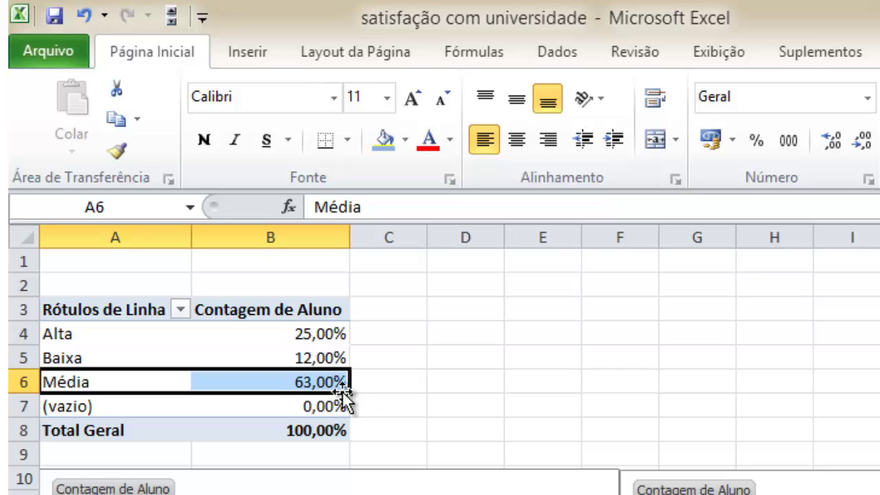
{"action": "left_click_drag", "start_coordinate": [343, 393], "coordinate": [343, 353]}
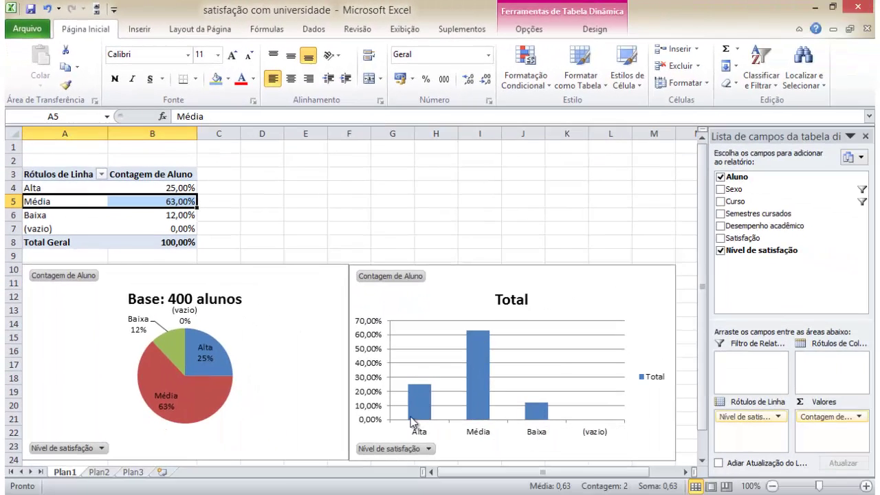
{"action": "mouse_move", "coordinate": [476, 407]}
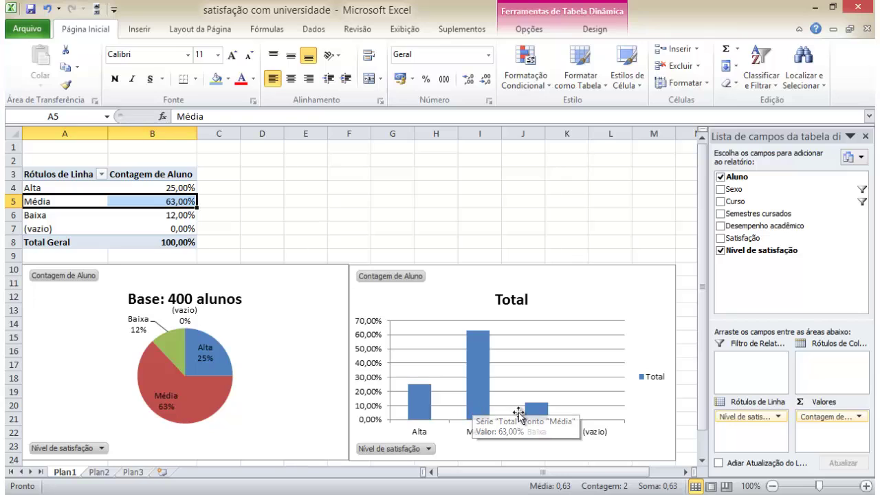
{"action": "mouse_move", "coordinate": [526, 416]}
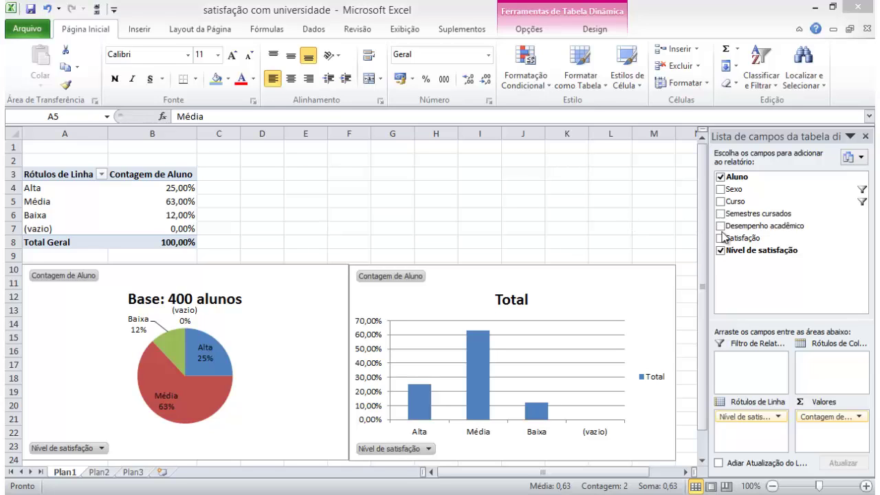
- Replace Nível de satisfação with Semestres cursados in the pivot rows
{"action": "left_click", "coordinate": [721, 213]}
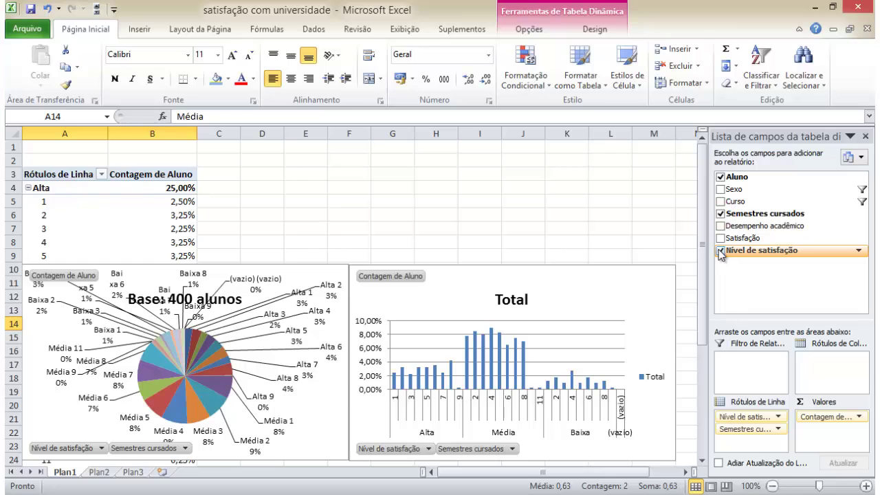
{"action": "left_click", "coordinate": [721, 252]}
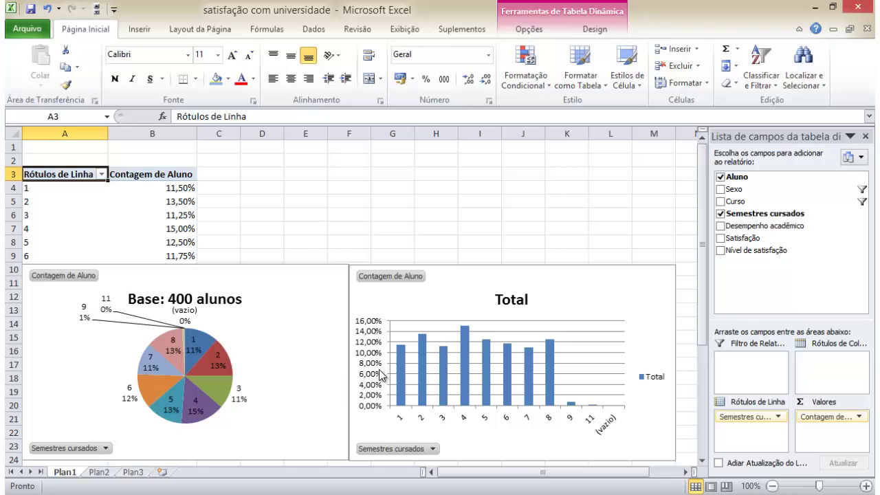
{"action": "mouse_move", "coordinate": [400, 373]}
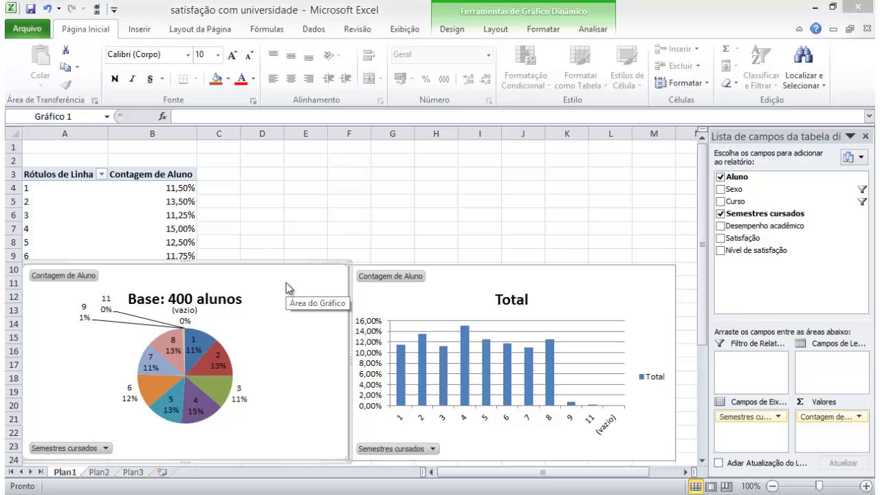
- Delete the pie chart, move the bar chart left, and copy A4:B13 to K2
{"action": "key", "text": "Delete"}
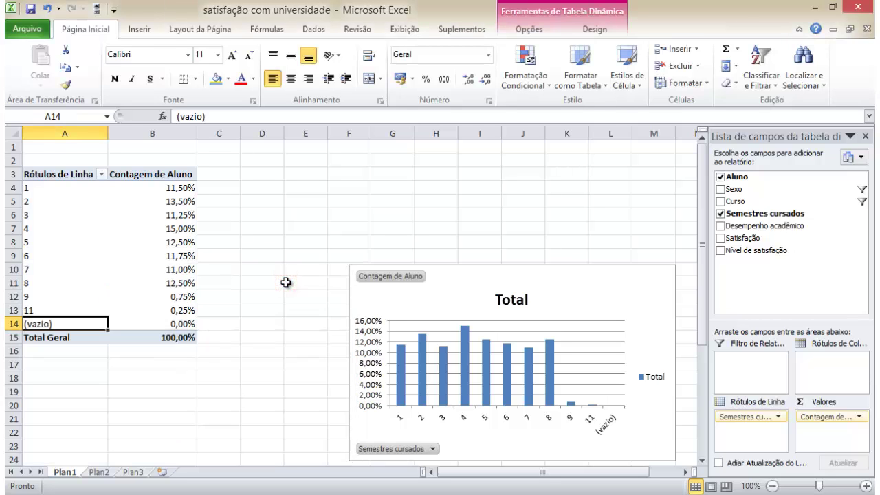
{"action": "mouse_move", "coordinate": [545, 286]}
{"action": "left_mouse_down"}
{"action": "mouse_move", "coordinate": [377, 275]}
{"action": "mouse_move", "coordinate": [396, 281]}
{"action": "left_mouse_up"}
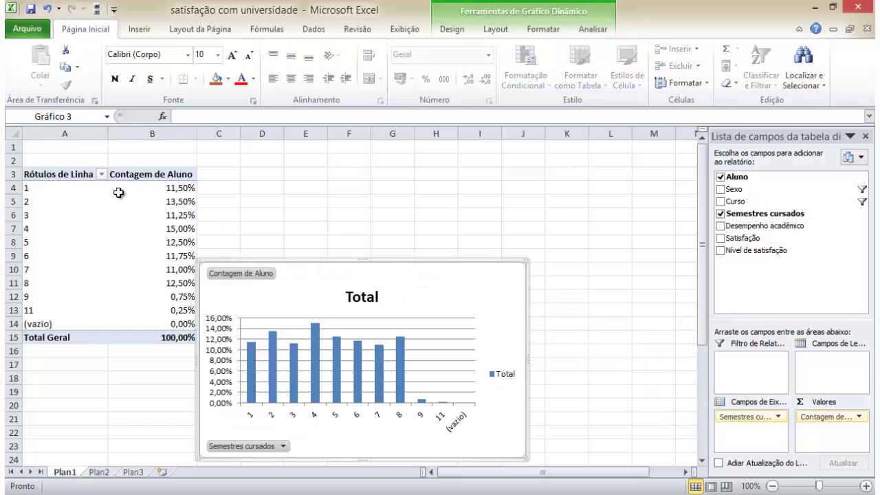
{"action": "left_click_drag", "start_coordinate": [82, 188], "coordinate": [152, 307]}
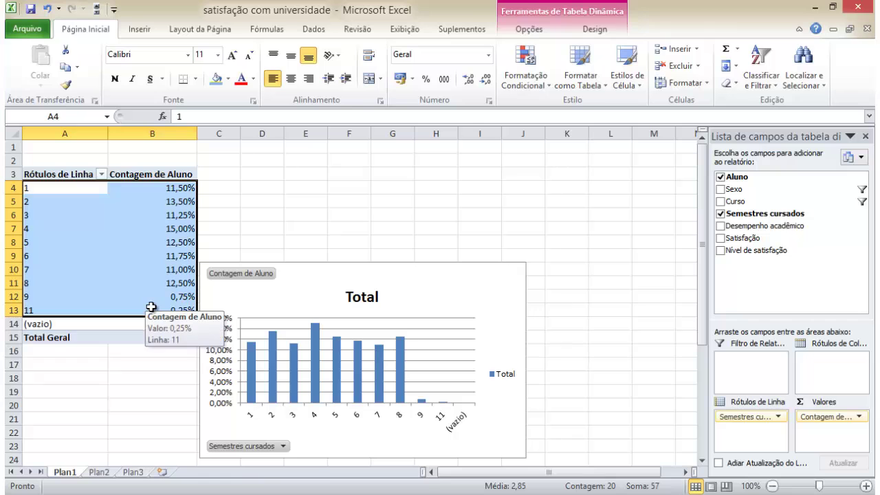
{"action": "key", "text": "ctrl+c"}
{"action": "left_click", "coordinate": [582, 161]}
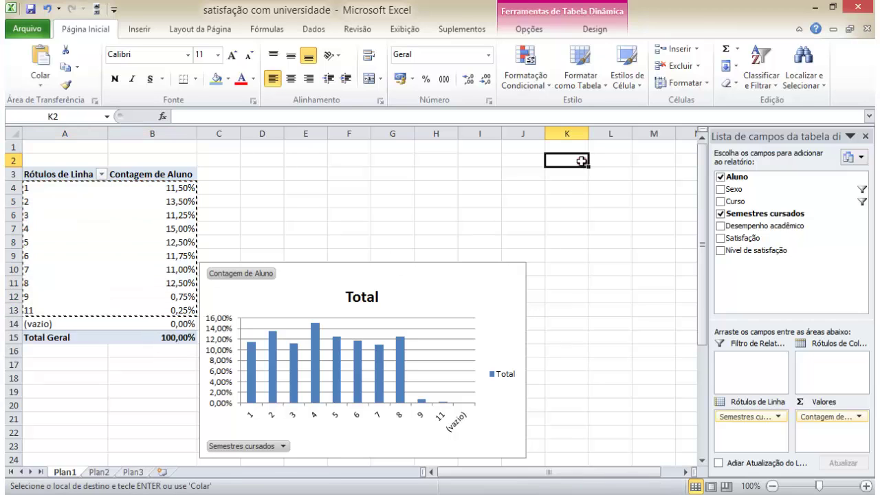
{"action": "key", "text": "ctrl+v"}
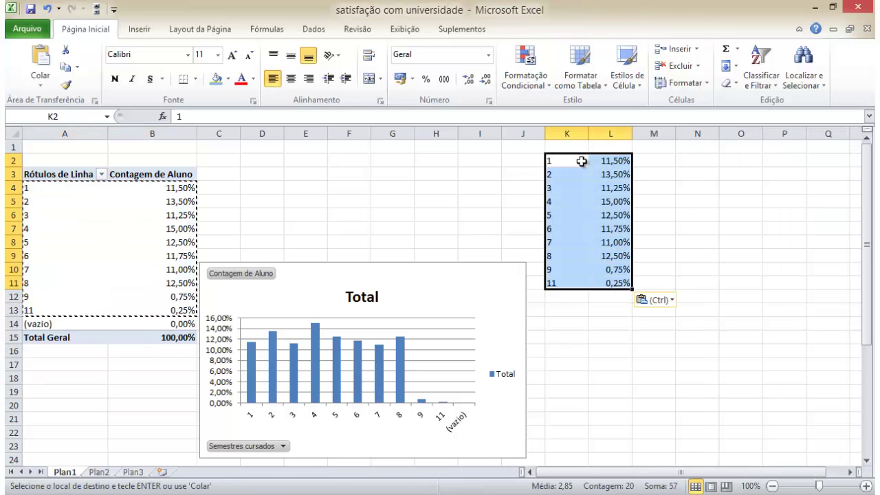
- Insert a semester 10 row with 0,00% in K11:L11 and select K2:L12
{"action": "left_click_drag", "start_coordinate": [575, 282], "coordinate": [599, 288]}
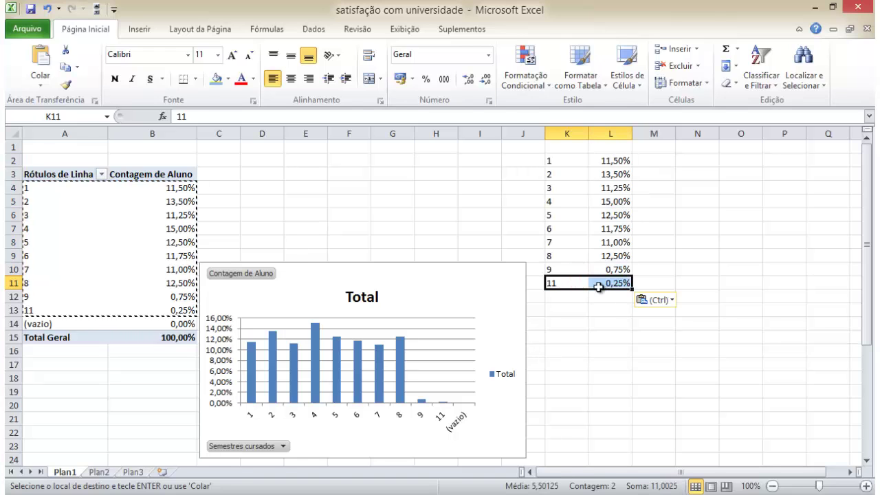
{"action": "left_click_drag", "start_coordinate": [600, 290], "coordinate": [600, 304]}
{"action": "left_click", "coordinate": [573, 281]}
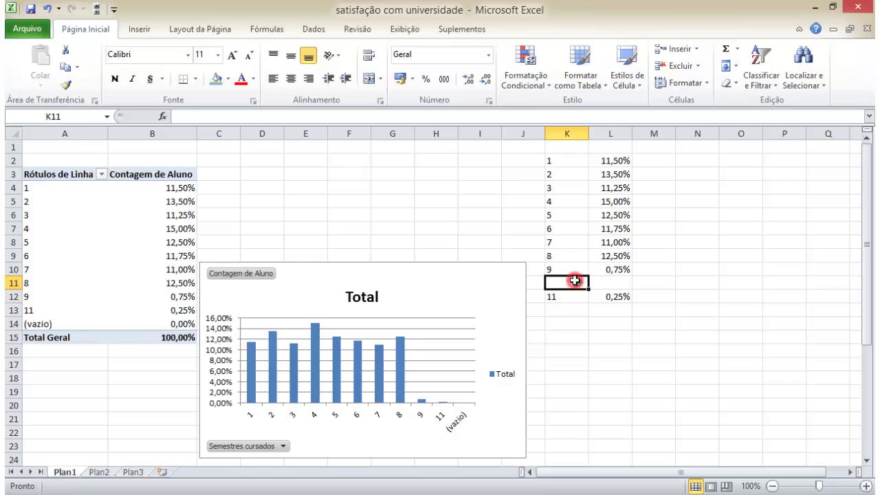
{"action": "type", "text": "10"}
{"action": "left_click", "coordinate": [610, 281]}
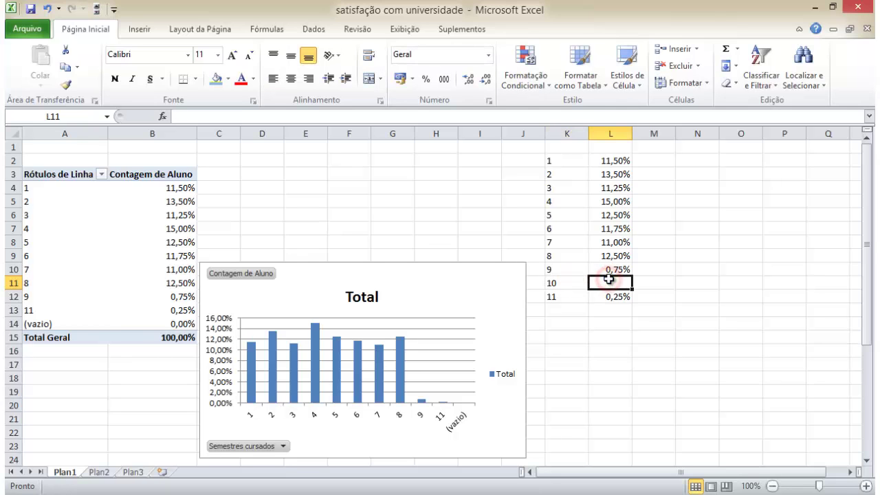
{"action": "type", "text": "0"}
{"action": "key", "text": "Return"}
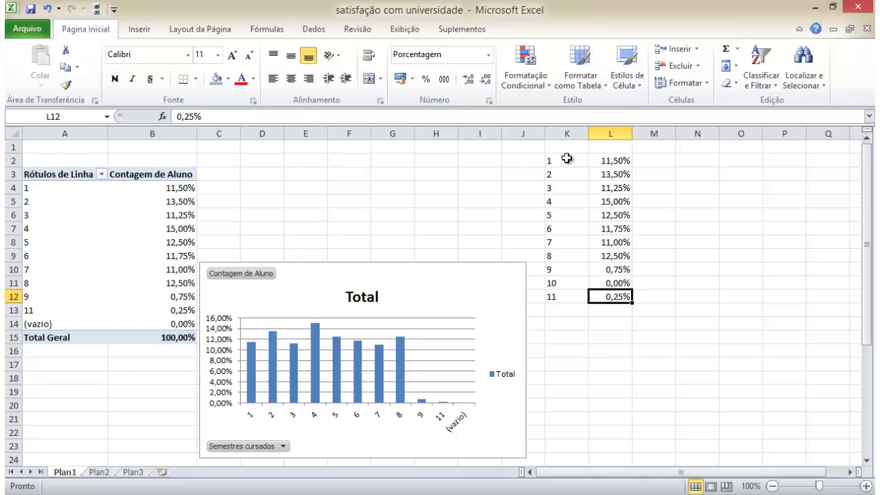
{"action": "left_click_drag", "start_coordinate": [567, 158], "coordinate": [612, 293]}
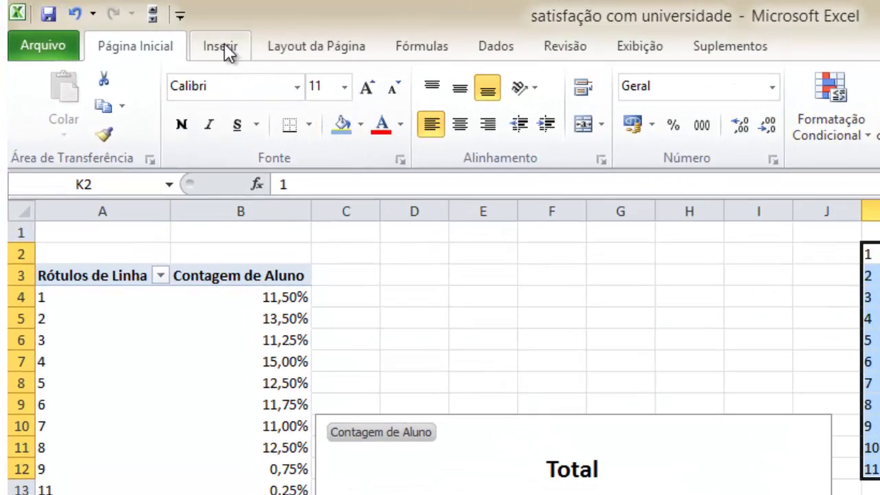
- Insert a clustered column chart from K2:L12 and show its Design options
{"action": "left_click", "coordinate": [141, 27]}
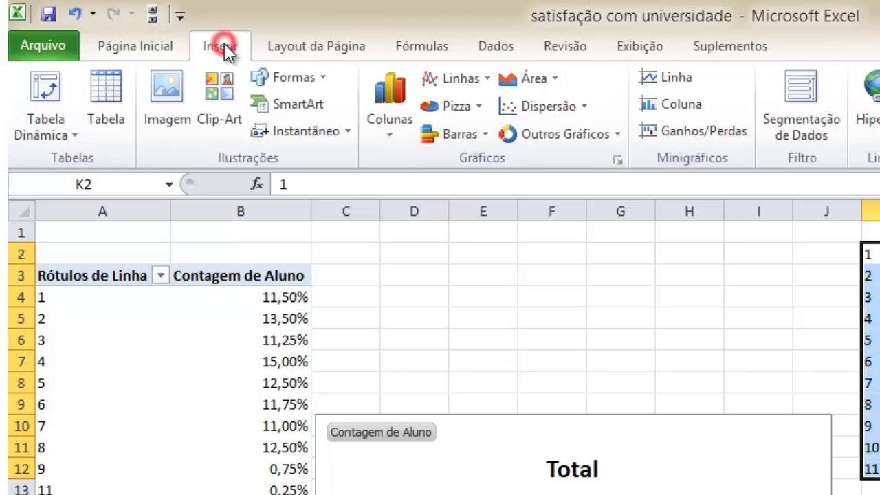
{"action": "left_click", "coordinate": [407, 97]}
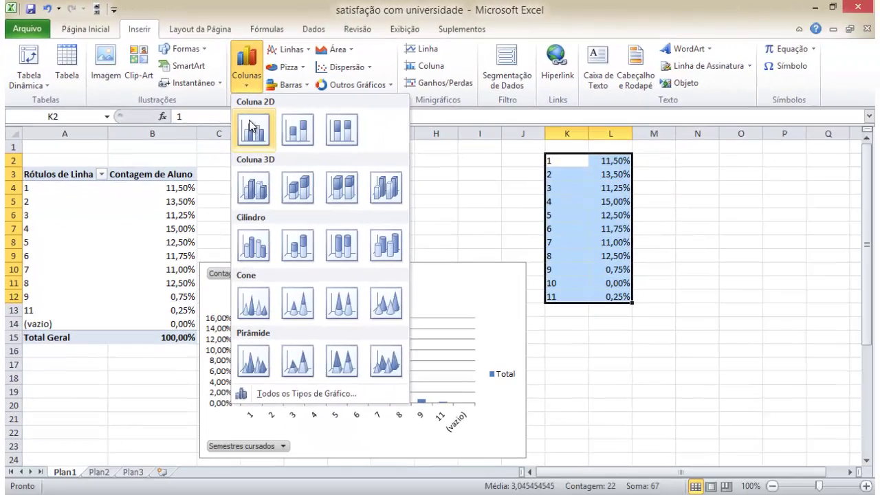
{"action": "left_click", "coordinate": [251, 128]}
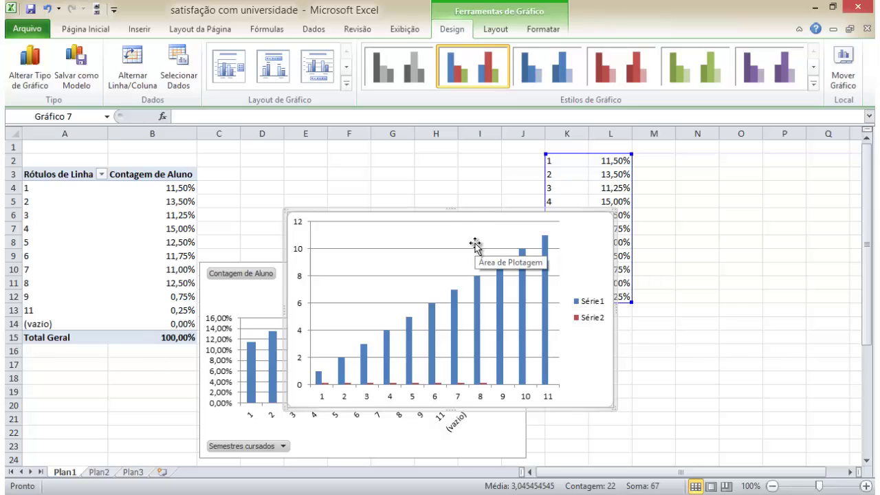
{"action": "left_click", "coordinate": [533, 29]}
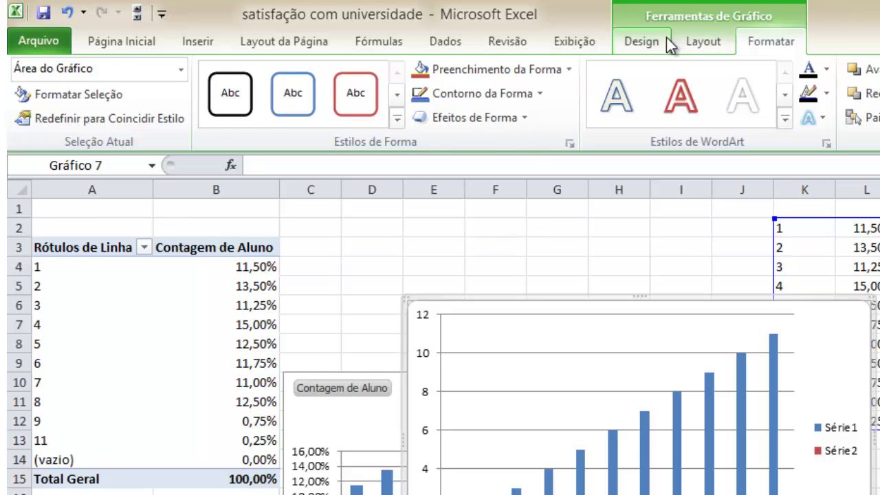
{"action": "left_click", "coordinate": [546, 34]}
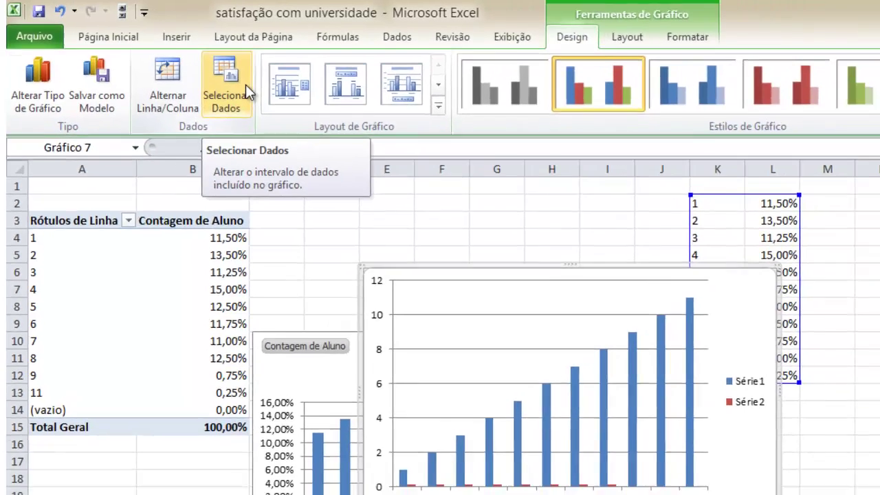
- Remove Série1 from the chart and use K2:K12 as the horizontal axis labels
{"action": "left_click", "coordinate": [276, 96]}
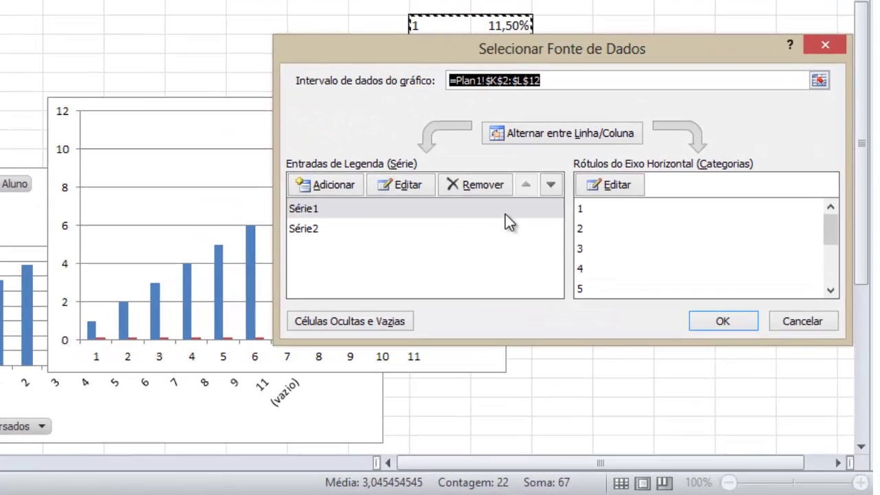
{"action": "left_click", "coordinate": [507, 214]}
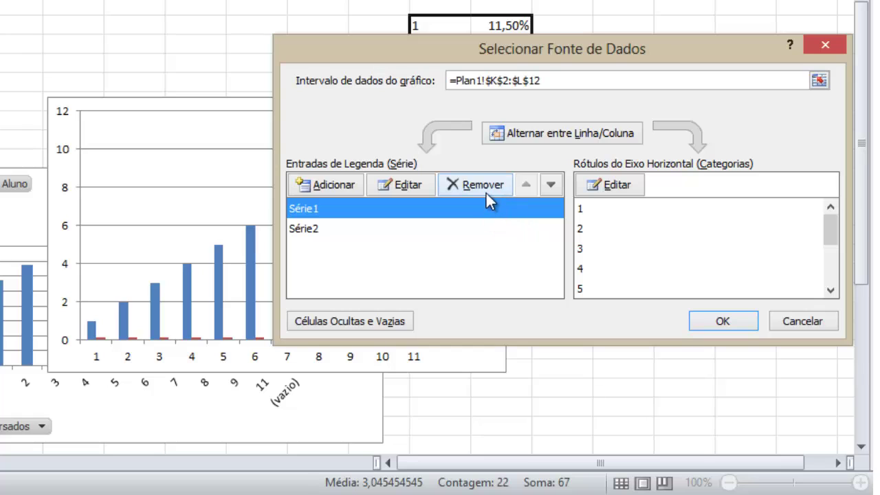
{"action": "left_click", "coordinate": [486, 192]}
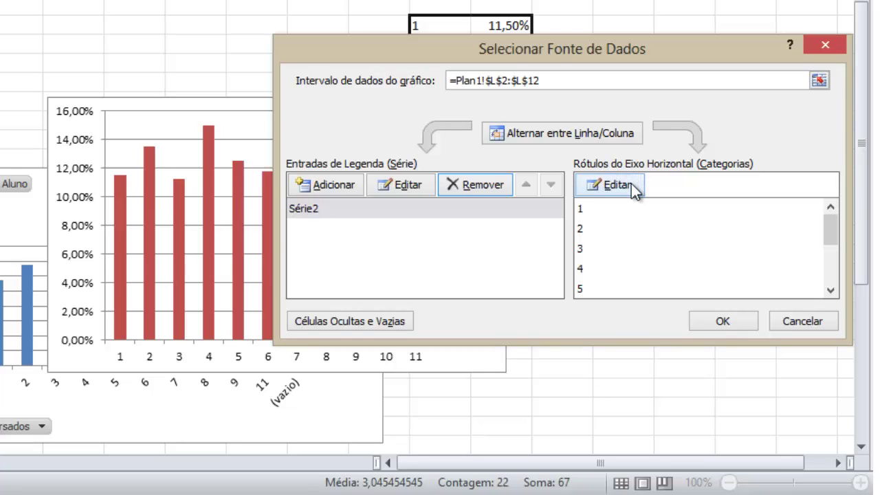
{"action": "left_click", "coordinate": [632, 184]}
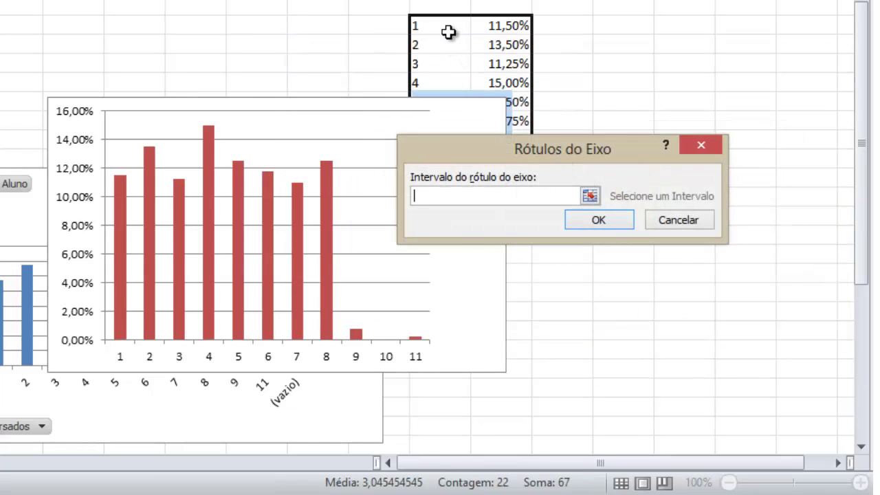
{"action": "left_click_drag", "start_coordinate": [447, 25], "coordinate": [458, 210]}
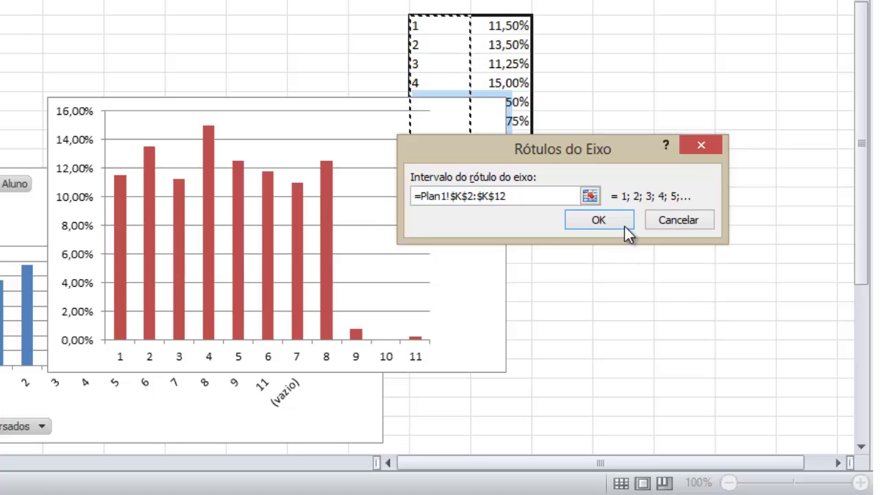
{"action": "left_click", "coordinate": [624, 222]}
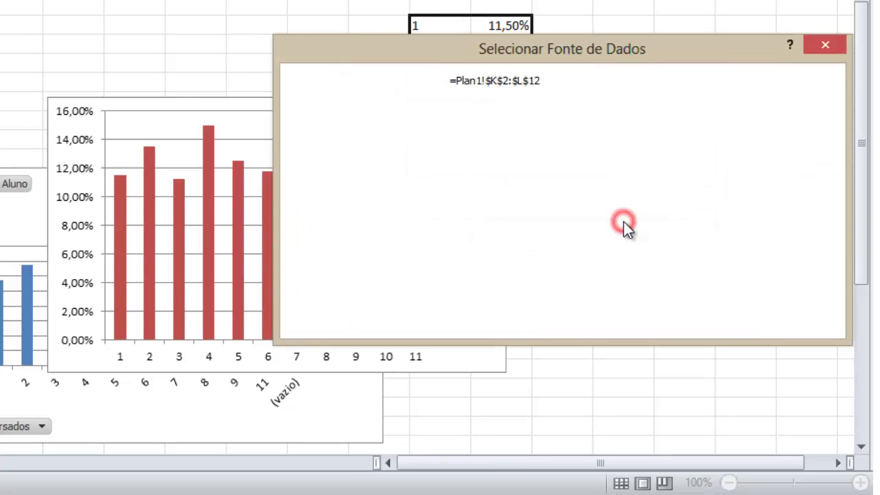
{"action": "left_click", "coordinate": [736, 321]}
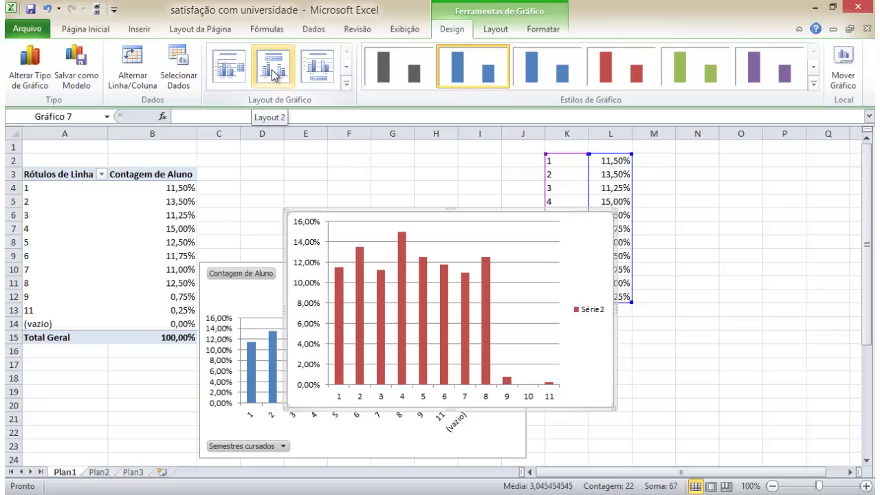
- Apply Layout 2 and title the chart 'HISTOGRAMA DE FREQUÊNCIAS'
{"action": "left_click", "coordinate": [275, 74]}
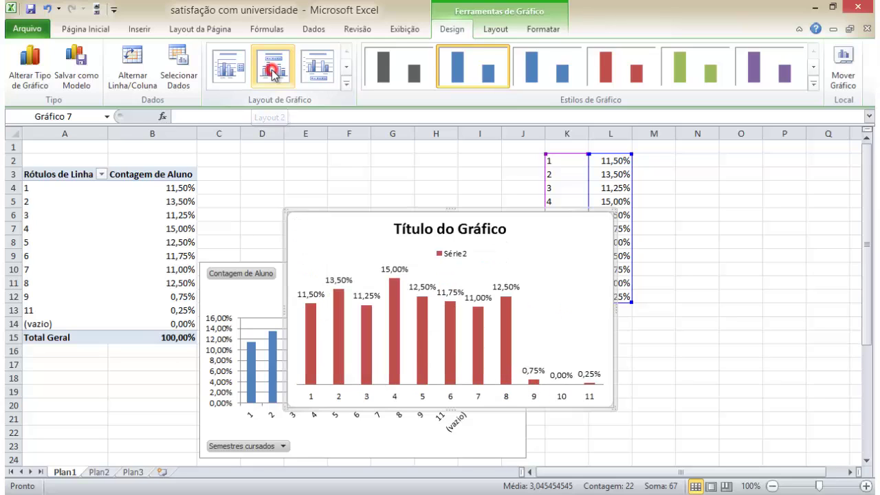
{"action": "left_click", "coordinate": [464, 234]}
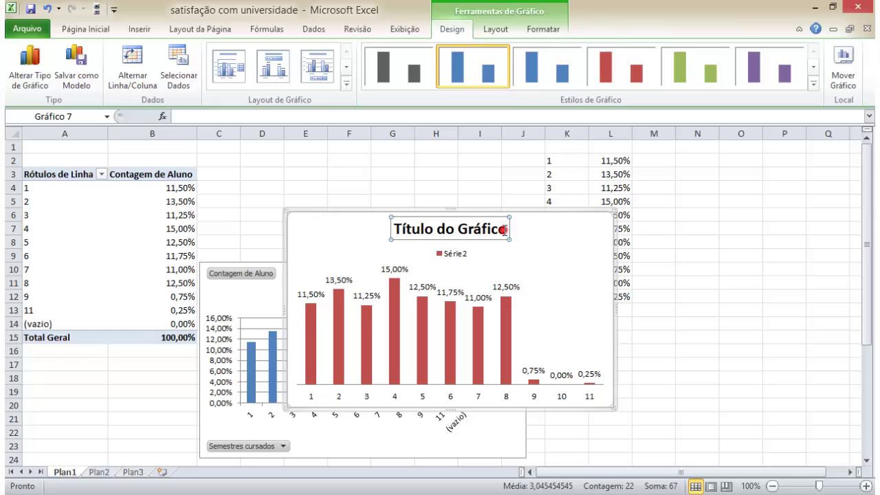
{"action": "left_click_drag", "start_coordinate": [504, 231], "coordinate": [412, 235]}
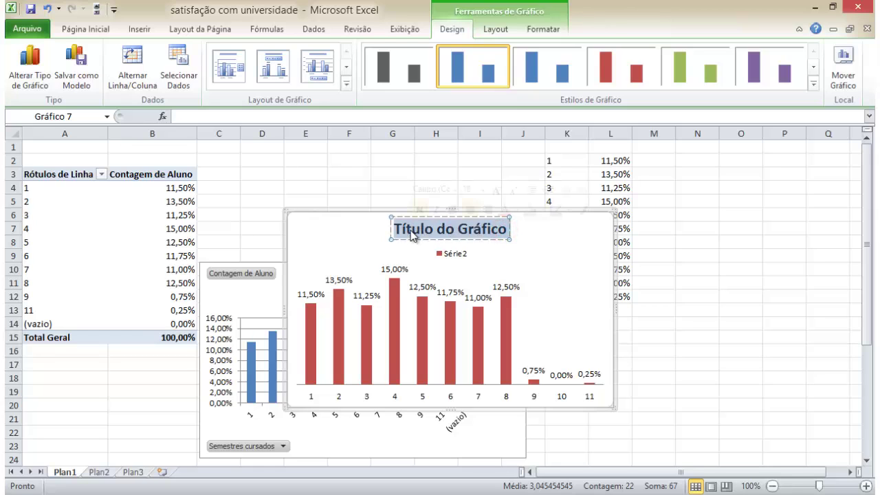
{"action": "type", "text": "HISTO"}
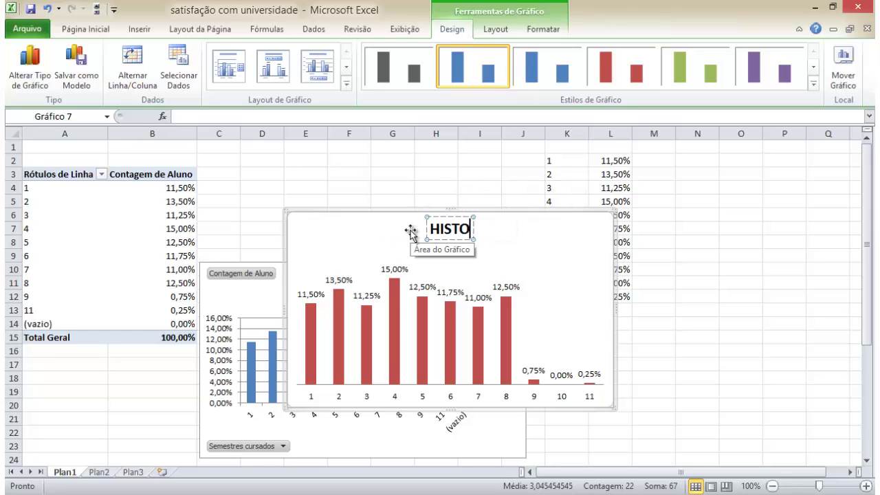
{"action": "type", "text": "GRAMA DE FRE"}
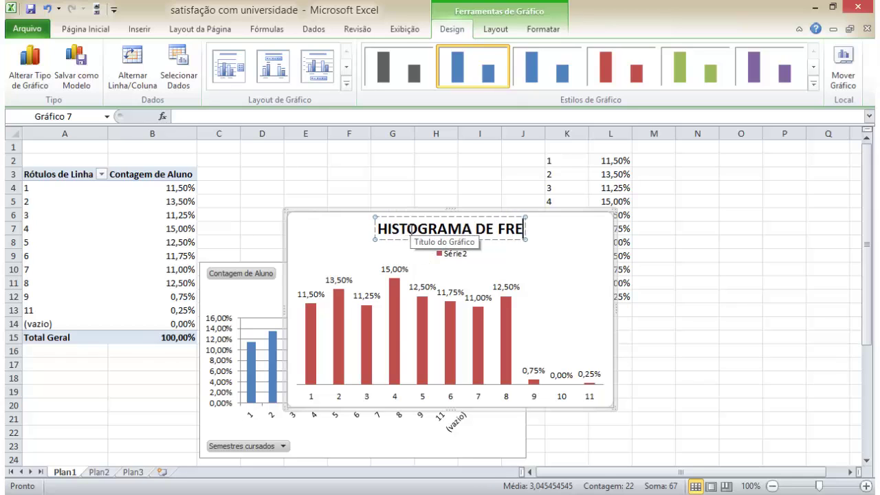
{"action": "type", "text": "QUÊNCIAS"}
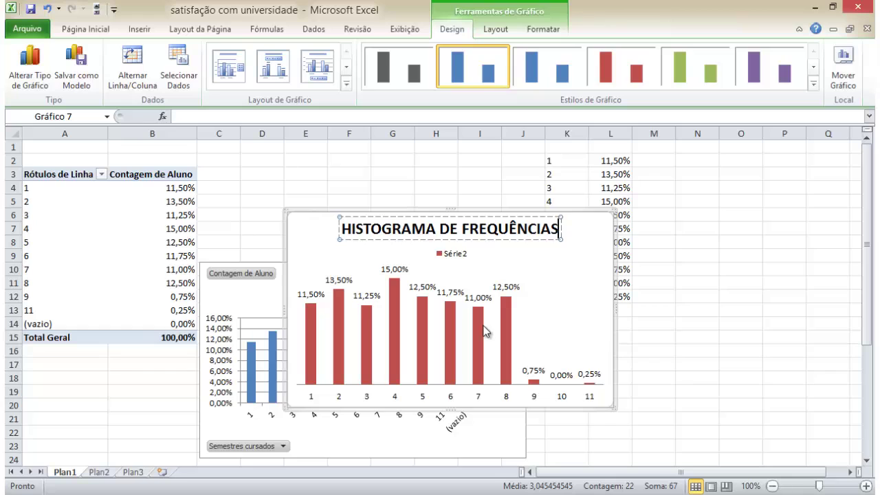
{"action": "mouse_move", "coordinate": [483, 331]}
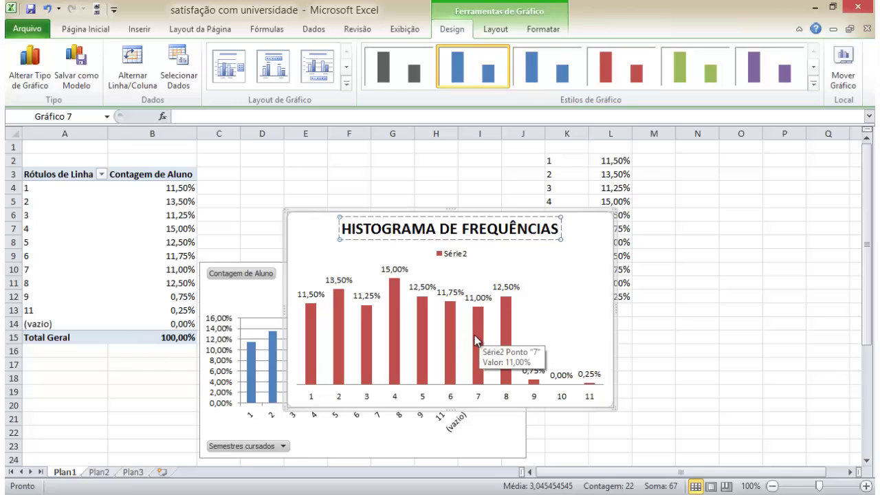
- Set the histogram's gap width to 0% and move it to the lower right
{"action": "right_click", "coordinate": [479, 341]}
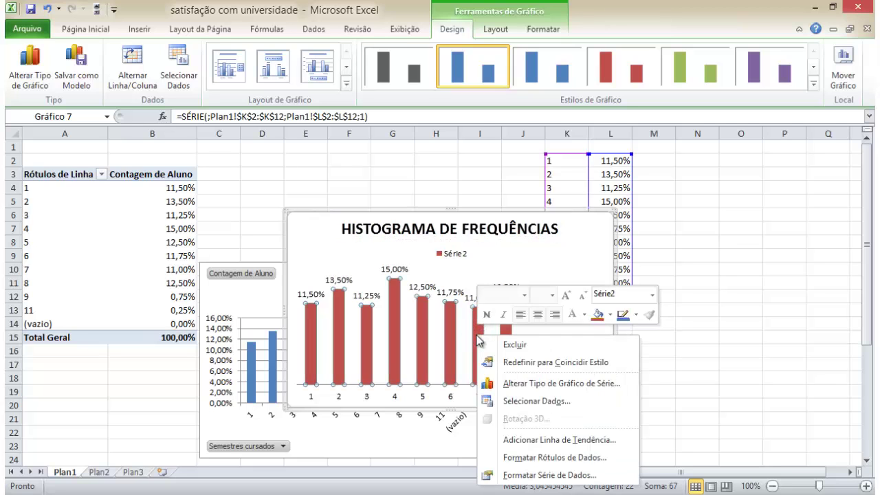
{"action": "left_click", "coordinate": [528, 476]}
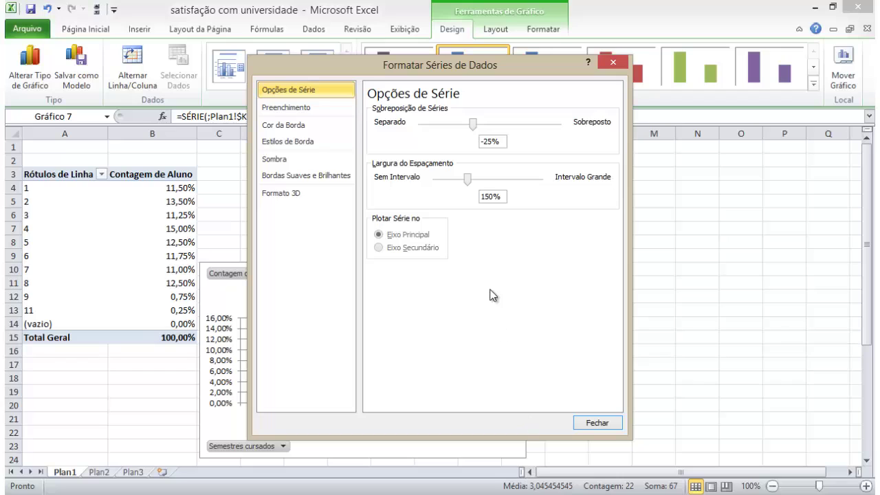
{"action": "left_click_drag", "start_coordinate": [468, 178], "coordinate": [435, 178]}
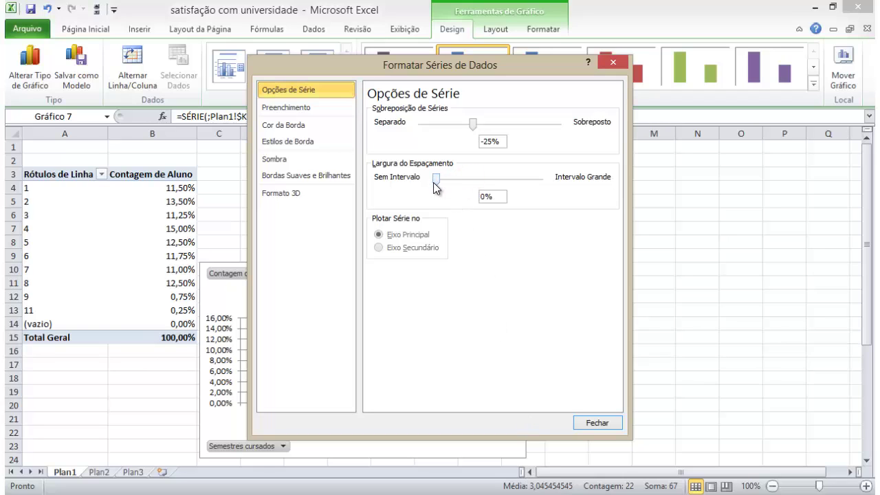
{"action": "left_click", "coordinate": [597, 423]}
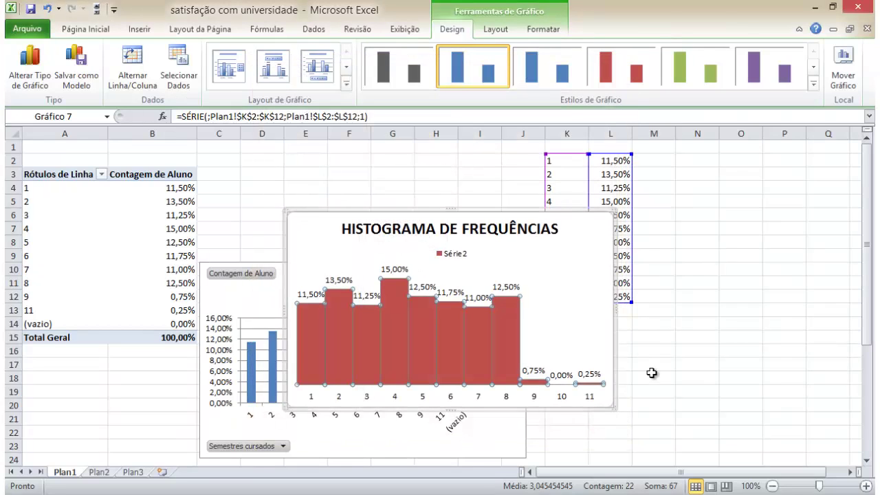
{"action": "left_click", "coordinate": [590, 323]}
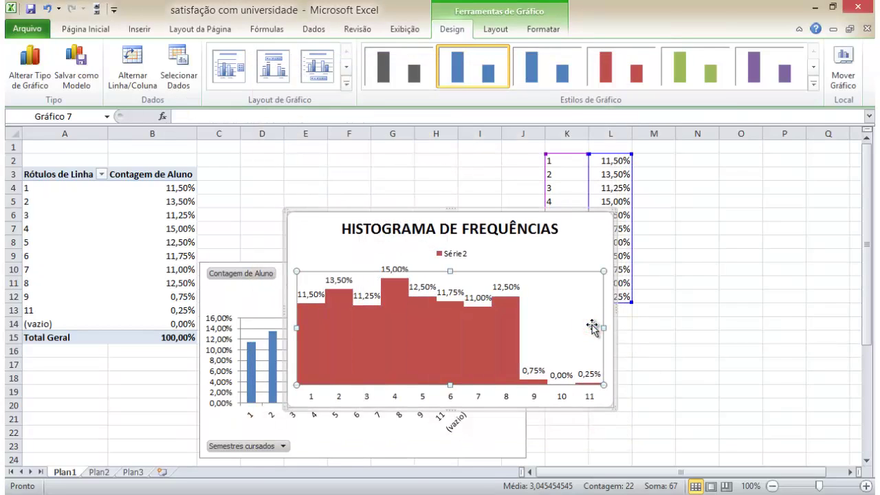
{"action": "left_click_drag", "start_coordinate": [496, 207], "coordinate": [743, 259]}
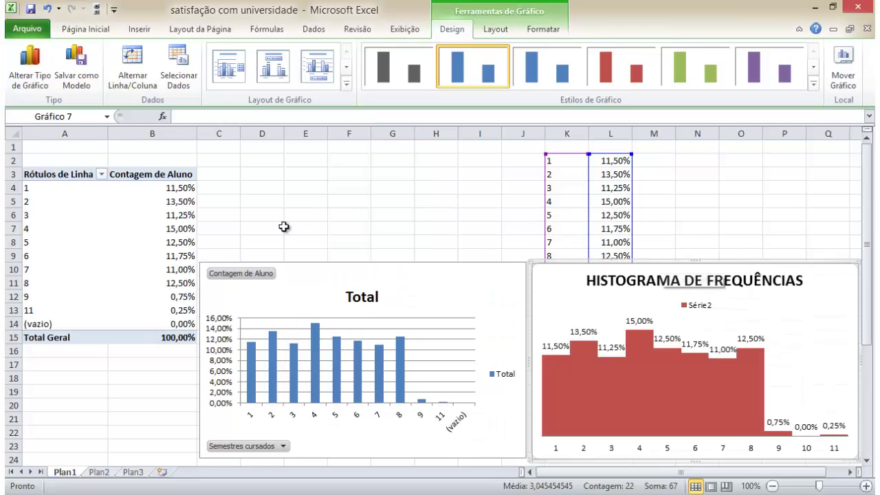
- Swap Semestres cursados for Desempenho acadêmico in the pivot rows, then select the 1,45 and 2,59 rows
{"action": "left_click", "coordinate": [157, 213]}
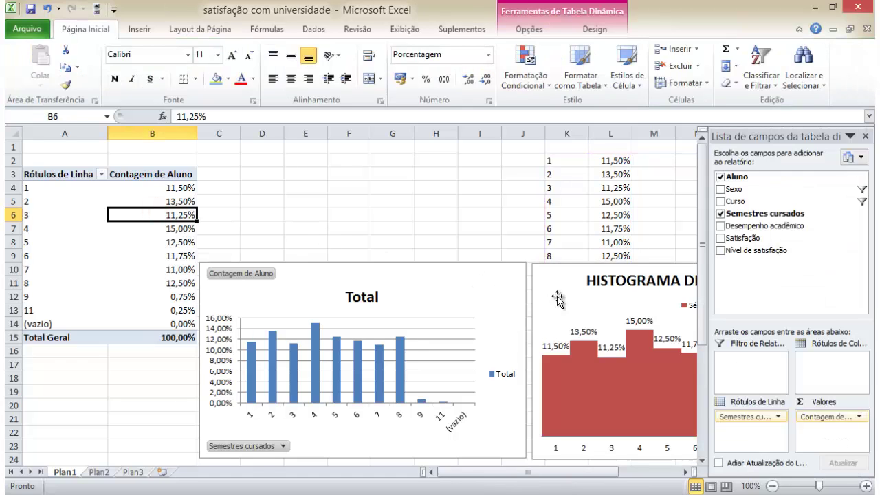
{"action": "left_click", "coordinate": [720, 227]}
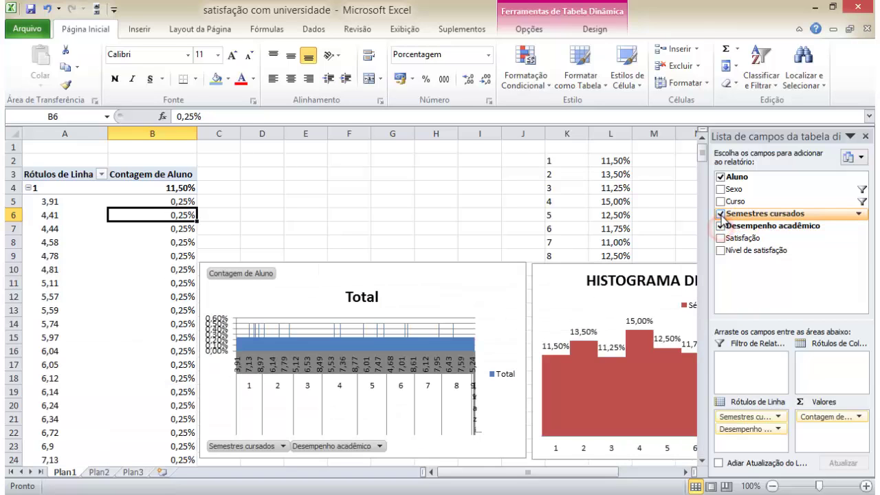
{"action": "left_click", "coordinate": [721, 214]}
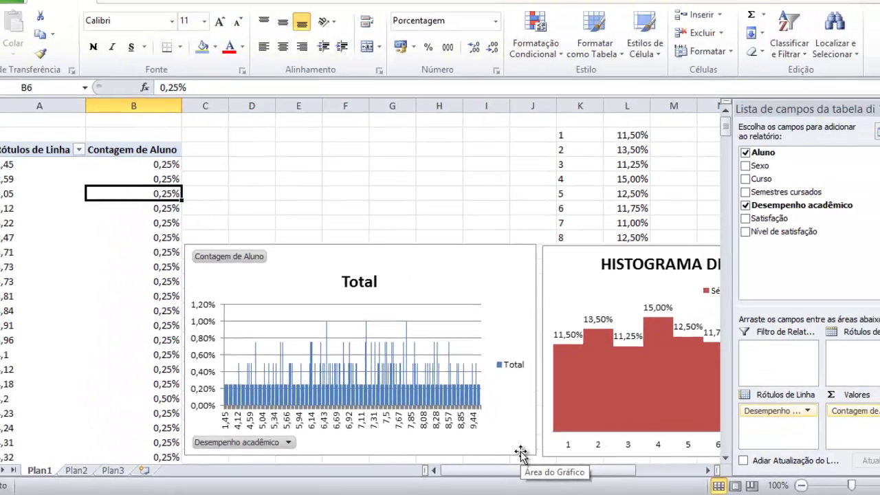
{"action": "key", "text": "Left"}
{"action": "key", "text": "Up"}
{"action": "key", "text": "Up"}
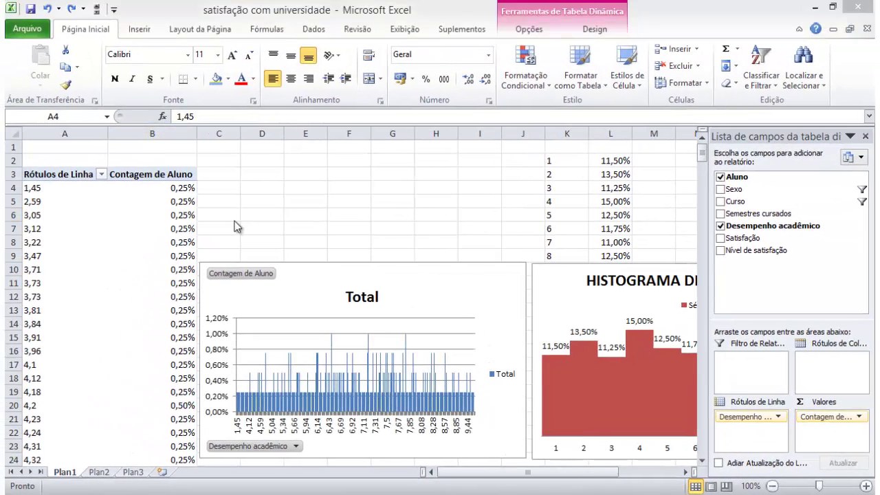
{"action": "left_click", "coordinate": [60, 189]}
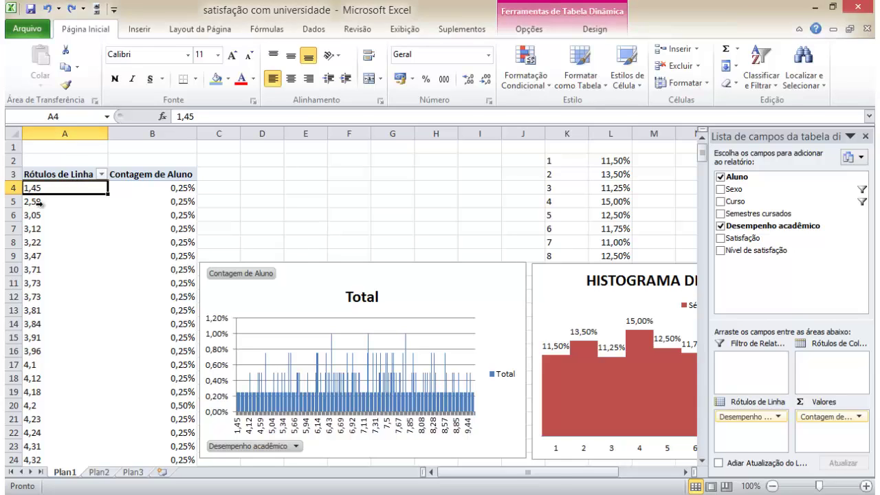
{"action": "left_click", "coordinate": [39, 204]}
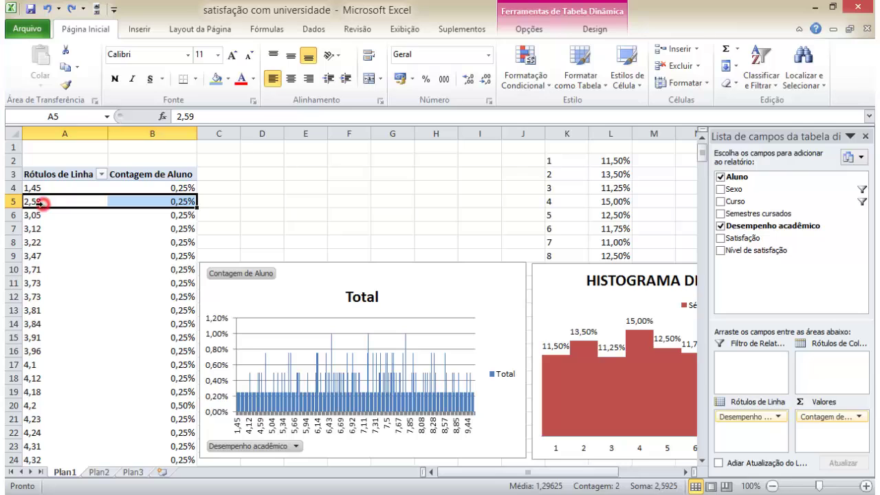
- Group the performance values 2,59–3,96 into one collapsed class labelled 2 a 4
{"action": "left_click_drag", "start_coordinate": [40, 203], "coordinate": [41, 351]}
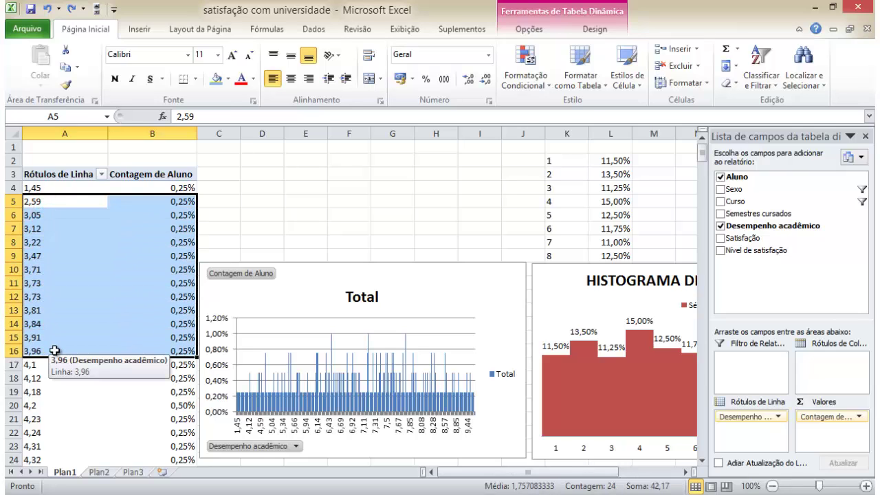
{"action": "right_click", "coordinate": [54, 351]}
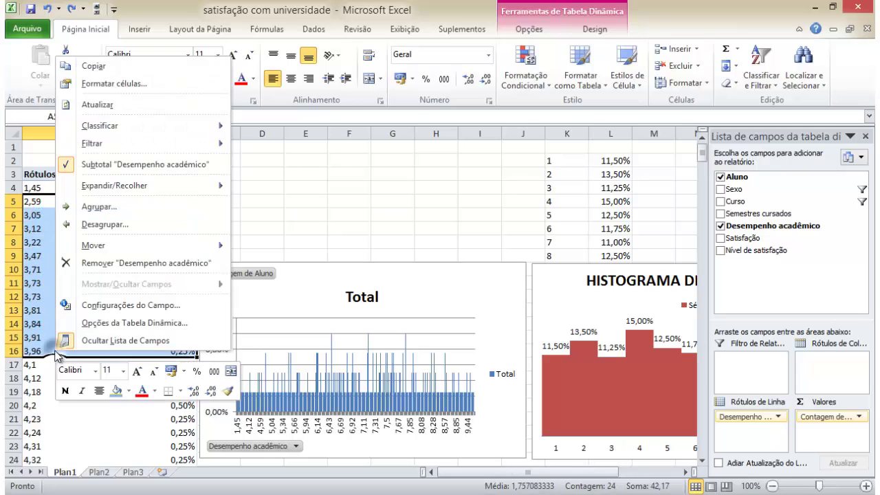
{"action": "left_click", "coordinate": [194, 207]}
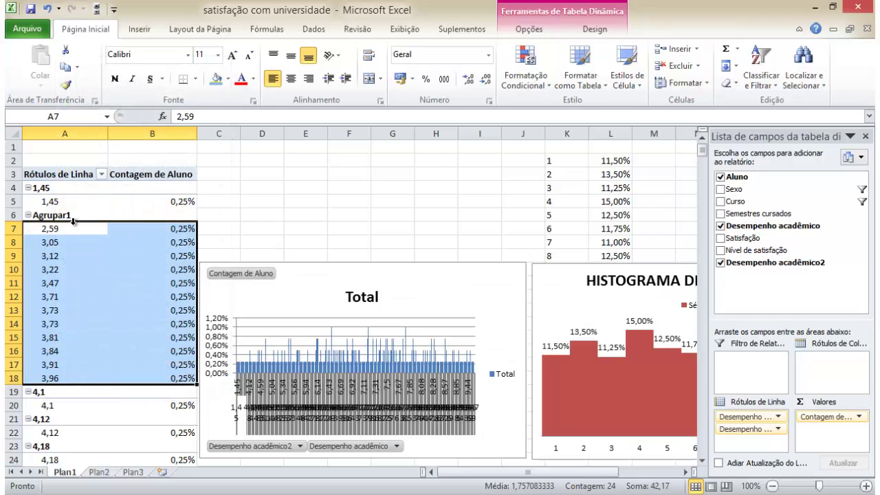
{"action": "left_click", "coordinate": [29, 215]}
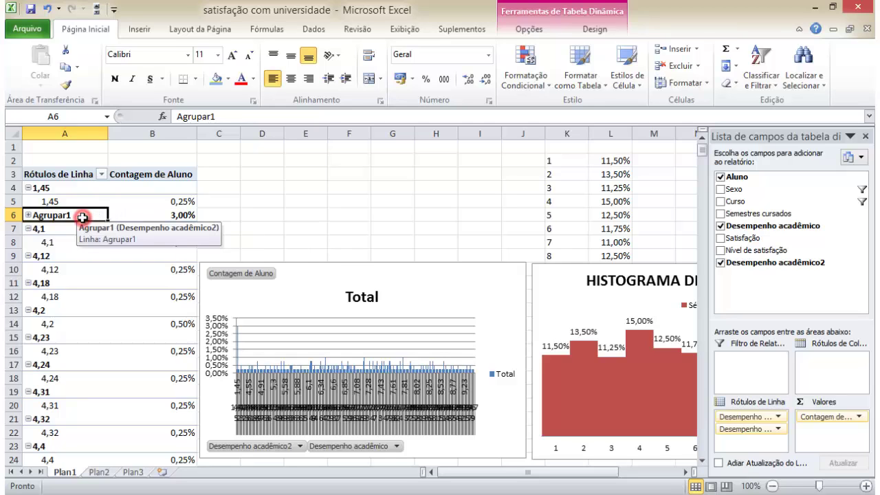
{"action": "double_click", "coordinate": [81, 217]}
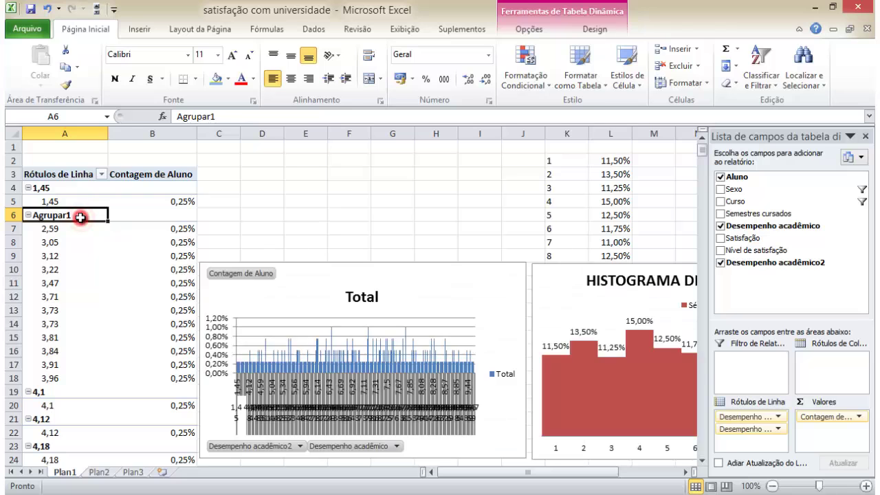
{"action": "double_click", "coordinate": [80, 217]}
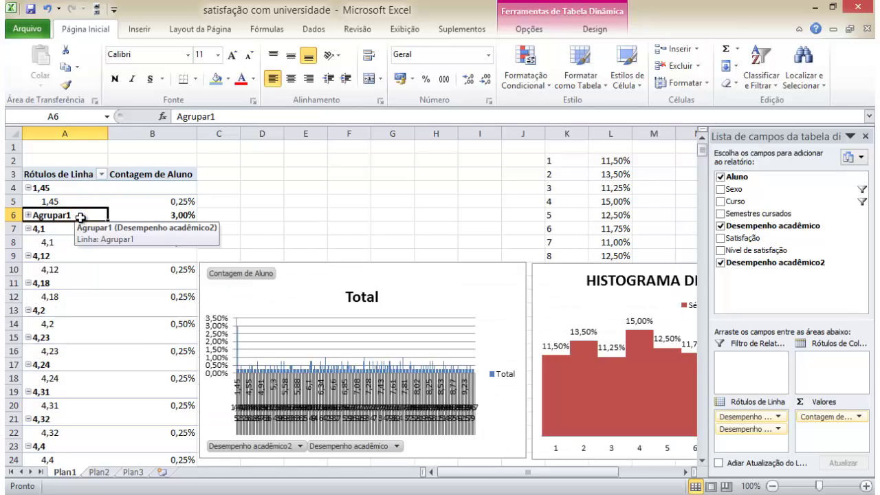
{"action": "type", "text": "2 a 4"}
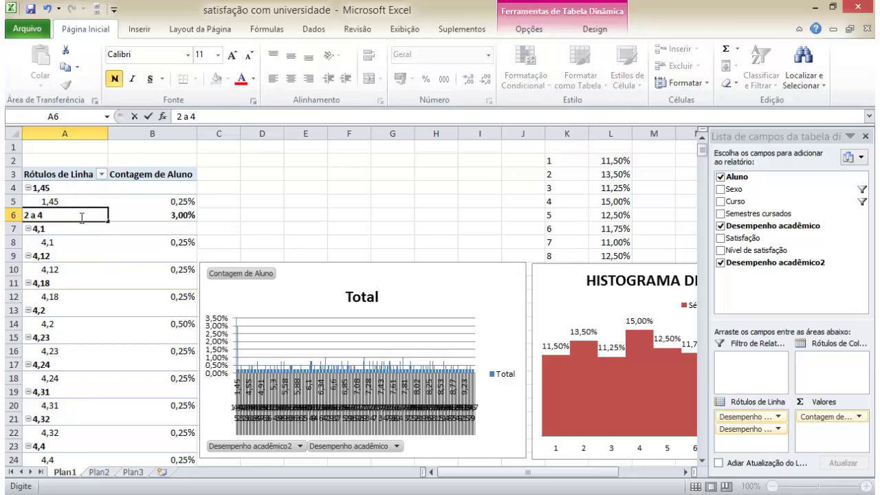
{"action": "key", "text": "Return"}
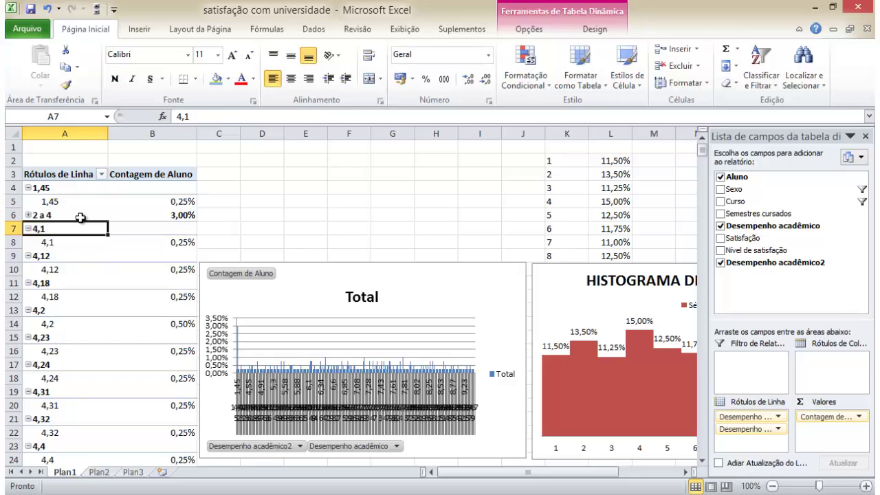
- Group the values 4,1–5,97 into a second class and collapse it
{"action": "left_click_drag", "start_coordinate": [62, 229], "coordinate": [56, 487]}
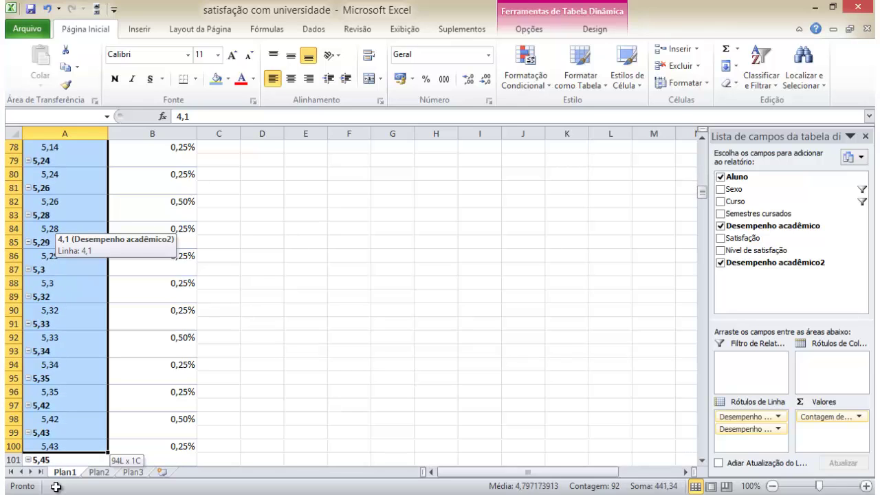
{"action": "mouse_move", "coordinate": [55, 487]}
{"action": "left_mouse_down"}
{"action": "mouse_move", "coordinate": [55, 375]}
{"action": "mouse_move", "coordinate": [65, 343]}
{"action": "left_mouse_up"}
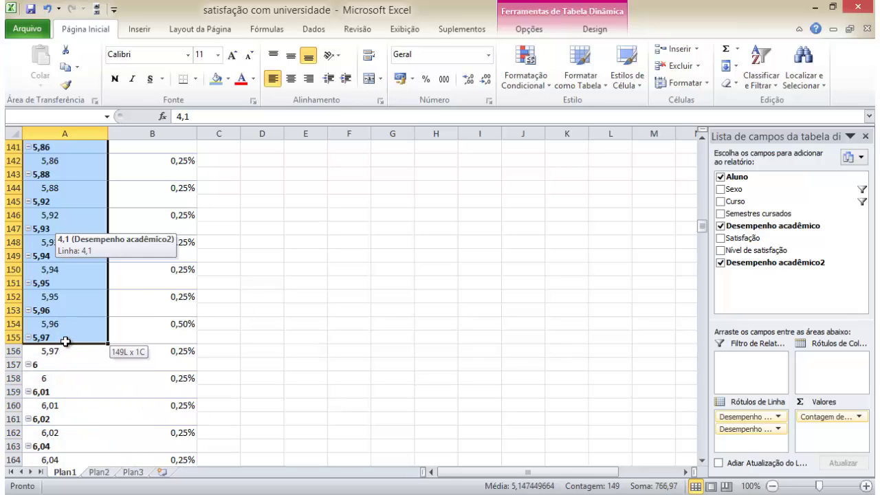
{"action": "left_click_drag", "start_coordinate": [65, 343], "coordinate": [65, 342]}
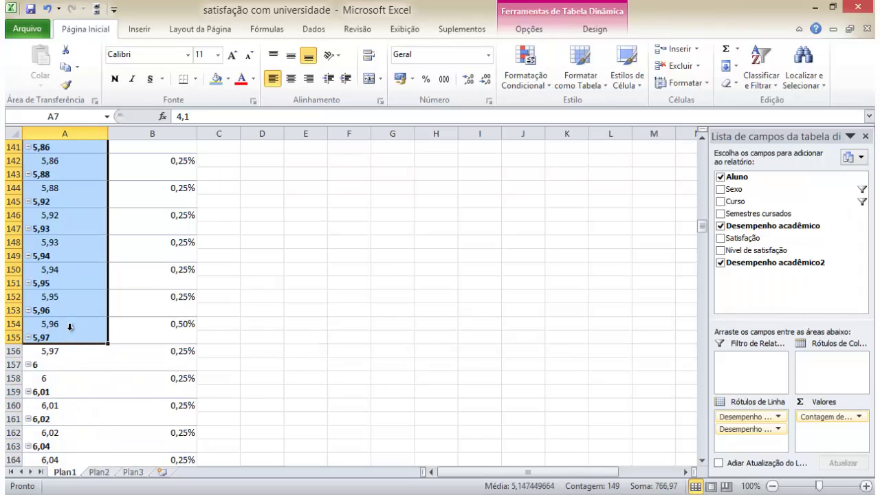
{"action": "right_click", "coordinate": [69, 328]}
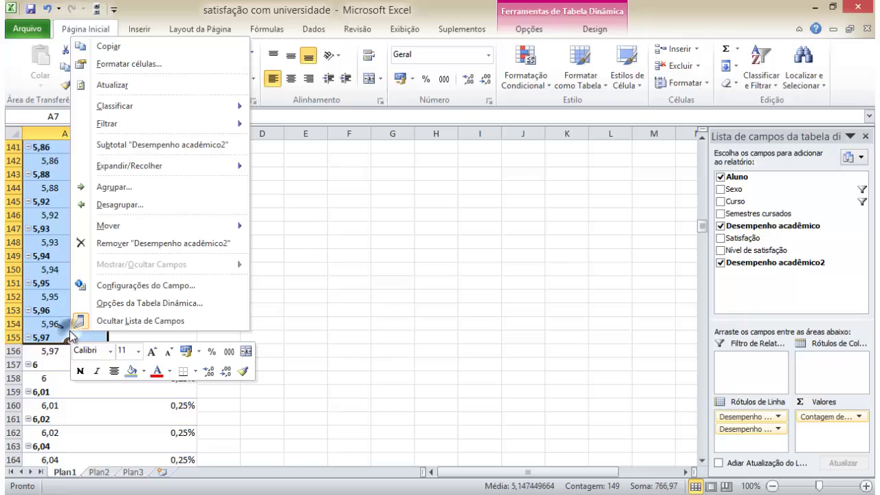
{"action": "left_click", "coordinate": [120, 193]}
{"action": "left_click", "coordinate": [30, 229]}
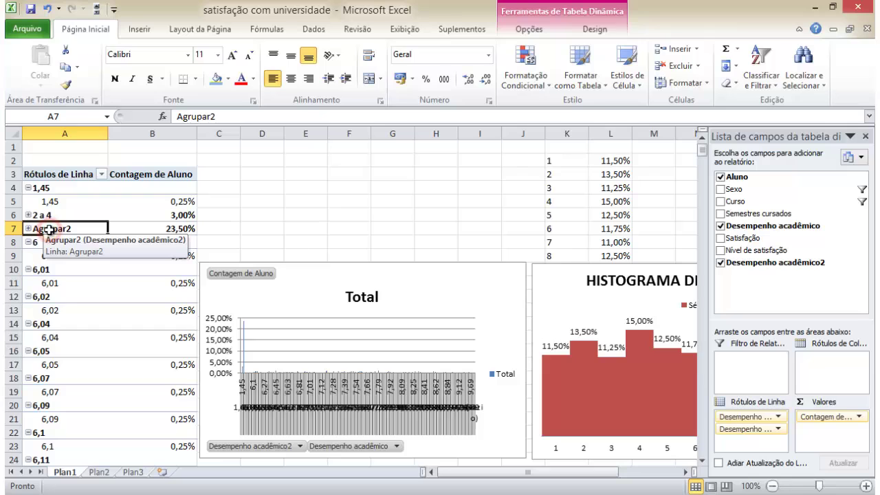
- Label the second class 4 a 6, then group values 6–7,98 as class 6 a 8
{"action": "type", "text": "4 a 6"}
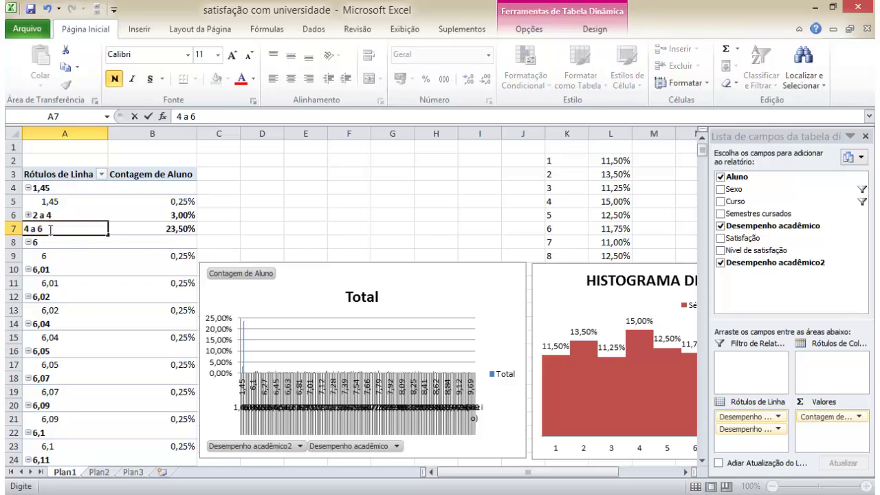
{"action": "key", "text": "Return"}
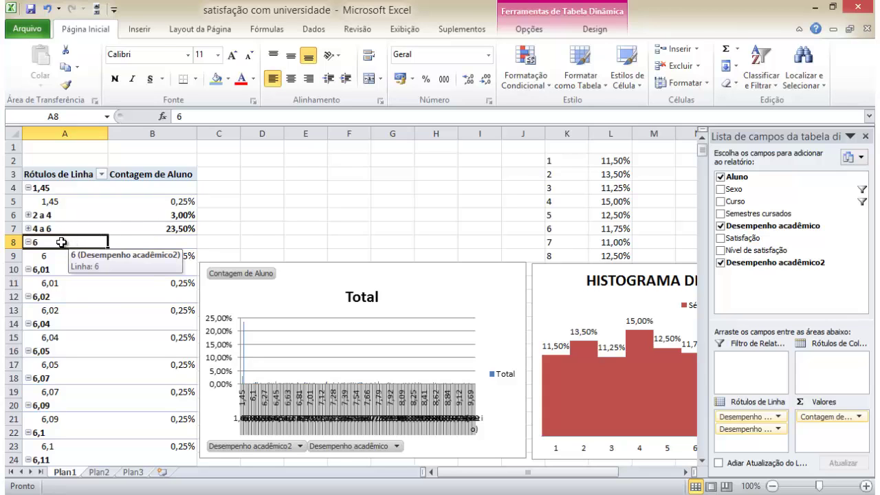
{"action": "left_click_drag", "start_coordinate": [61, 242], "coordinate": [69, 459]}
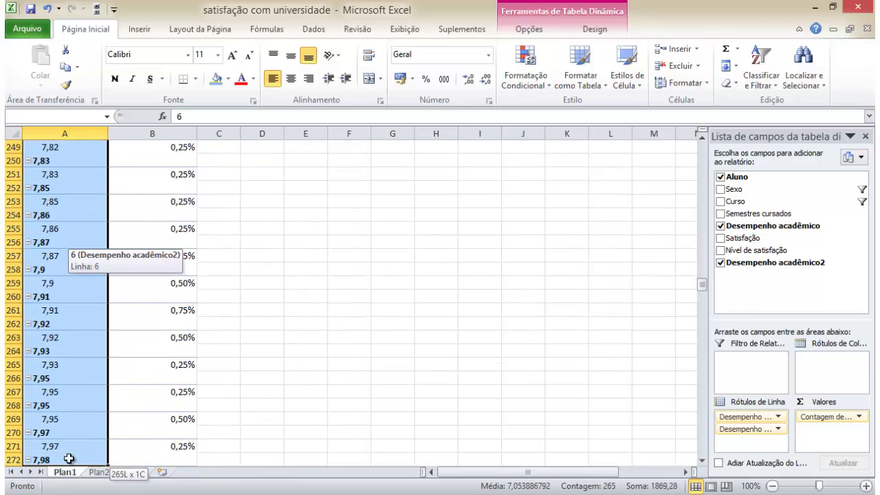
{"action": "mouse_move", "coordinate": [68, 458]}
{"action": "left_mouse_down"}
{"action": "mouse_move", "coordinate": [84, 403]}
{"action": "mouse_move", "coordinate": [85, 411]}
{"action": "left_mouse_up"}
{"action": "right_click", "coordinate": [86, 400]}
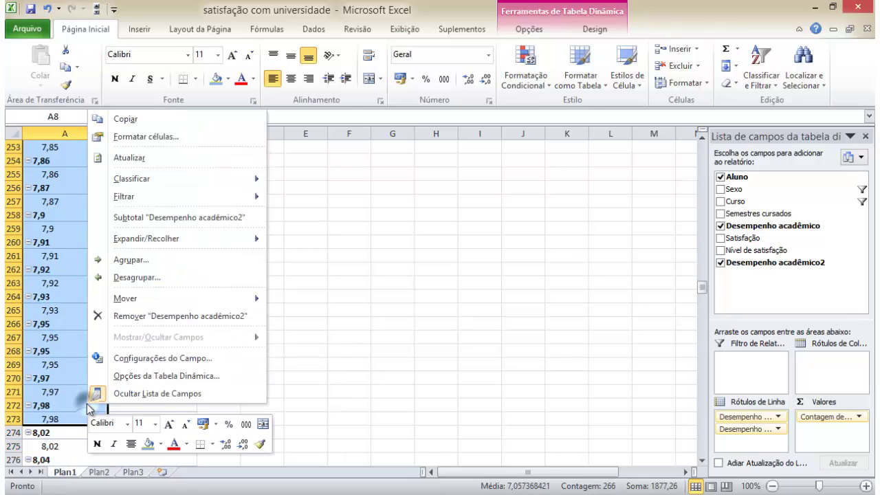
{"action": "left_click", "coordinate": [125, 260]}
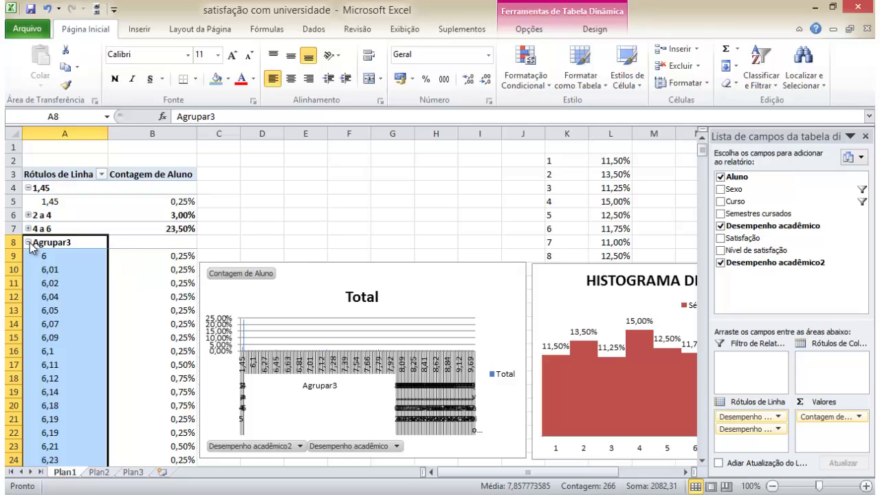
{"action": "left_click", "coordinate": [29, 242]}
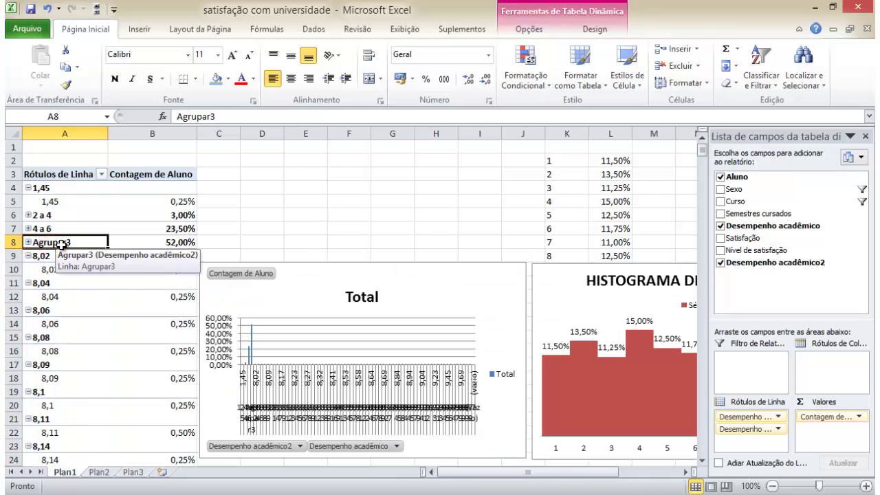
{"action": "type", "text": "6 a 8"}
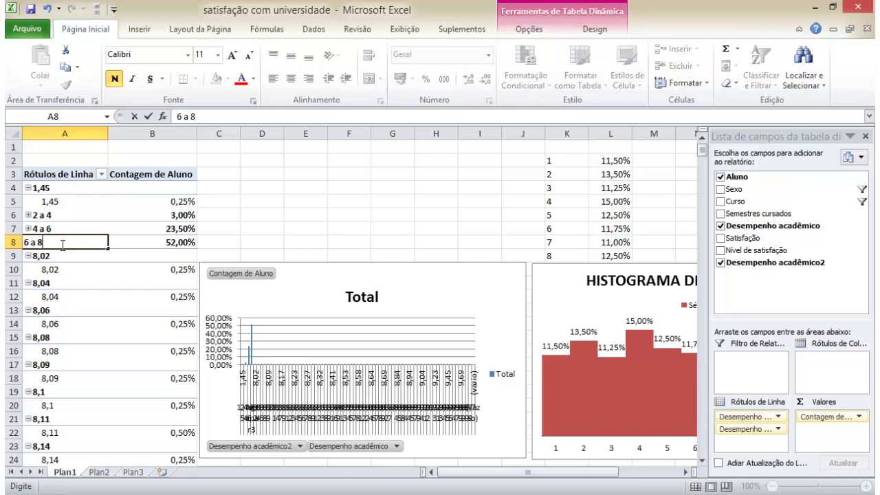
{"action": "key", "text": "Return"}
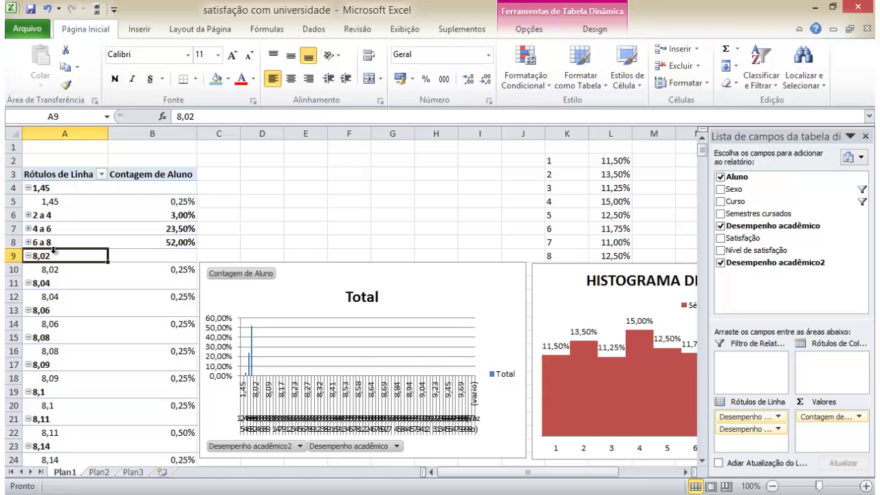
- Group the values 8,02–9,79 into another class and collapse it
{"action": "left_click_drag", "start_coordinate": [50, 256], "coordinate": [65, 459]}
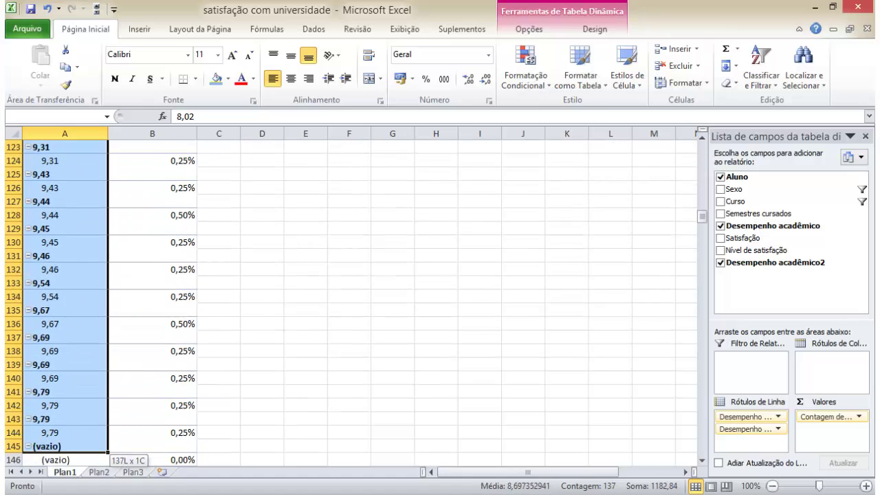
{"action": "mouse_move", "coordinate": [65, 460]}
{"action": "left_mouse_down"}
{"action": "mouse_move", "coordinate": [64, 476]}
{"action": "mouse_move", "coordinate": [78, 399]}
{"action": "left_mouse_up"}
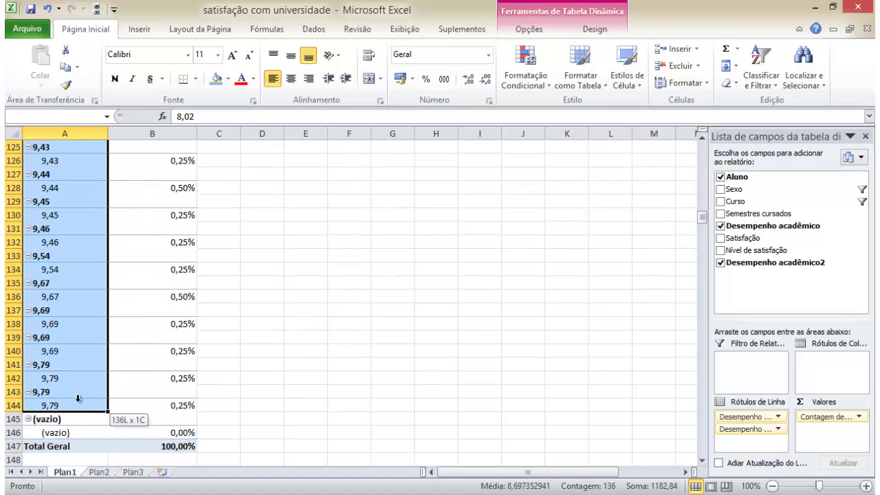
{"action": "right_click", "coordinate": [79, 399]}
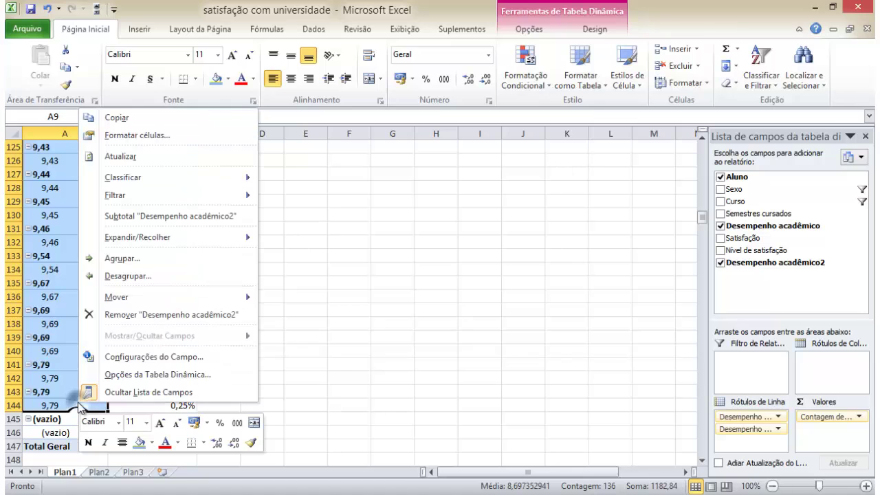
{"action": "left_click", "coordinate": [120, 260]}
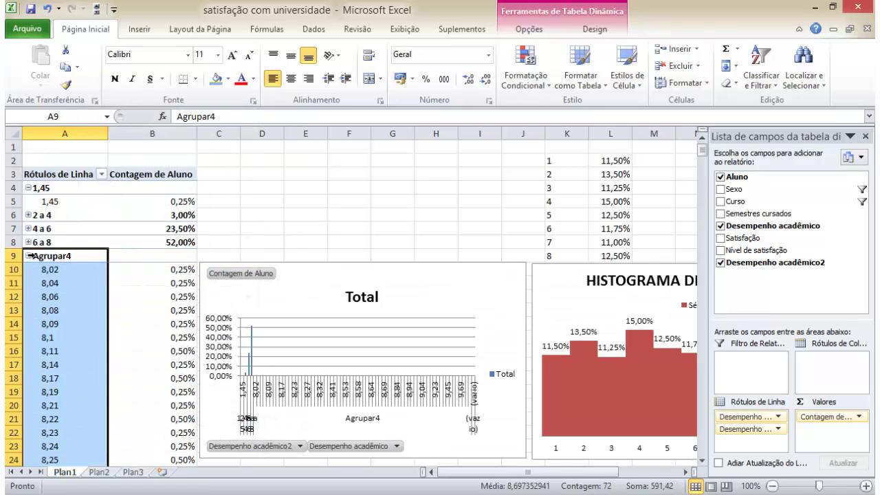
{"action": "left_click", "coordinate": [29, 256]}
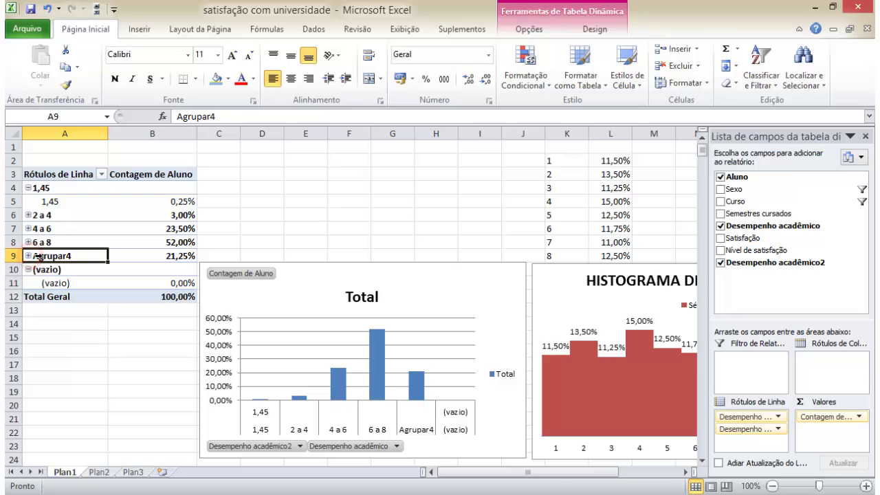
- Label the 8,02–9,79 class 8 a 10
{"action": "left_click", "coordinate": [39, 256]}
{"action": "type", "text": "8 a 10"}
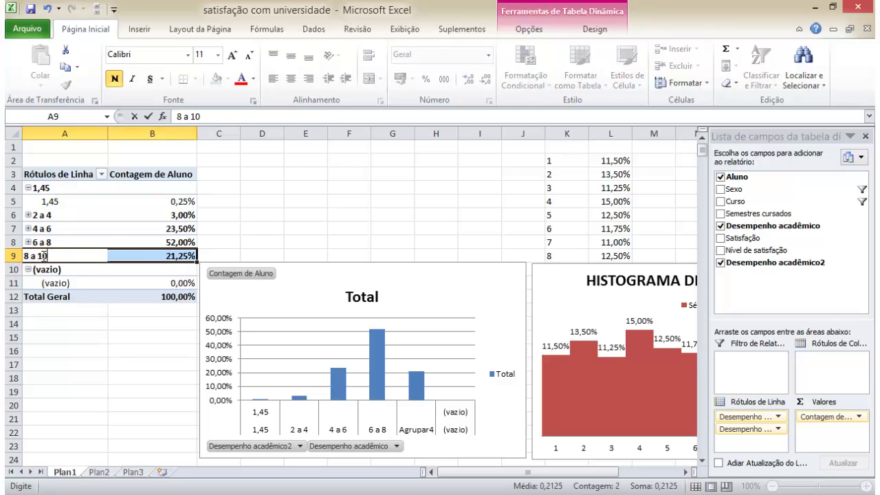
{"action": "key", "text": "Return"}
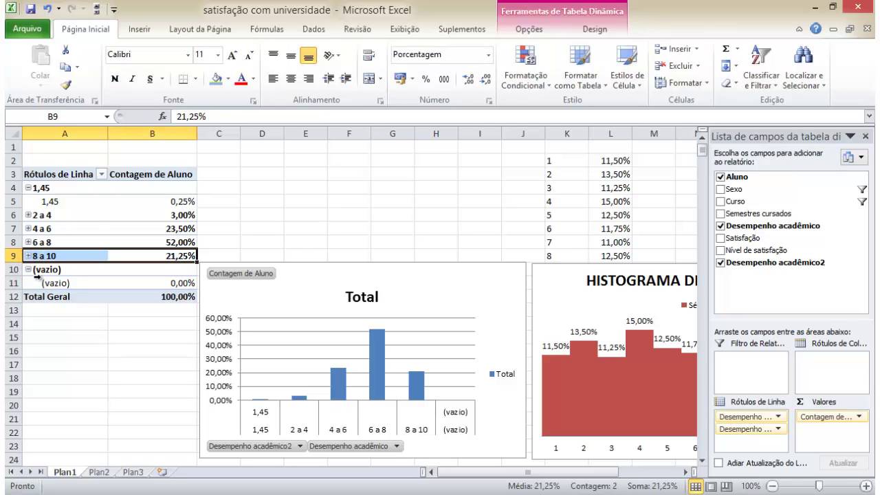
- Filter the (vazio) entry out of the pivot's row labels
{"action": "left_click", "coordinate": [101, 175]}
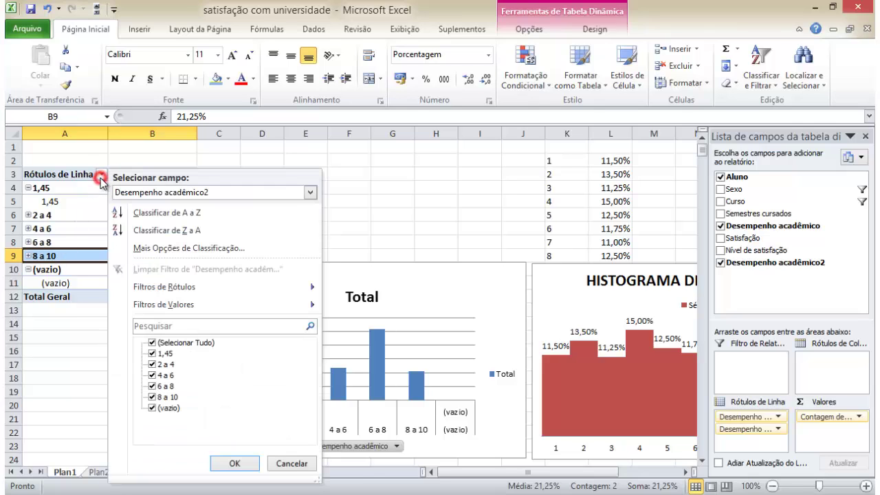
{"action": "left_click", "coordinate": [153, 408]}
{"action": "left_click", "coordinate": [234, 464]}
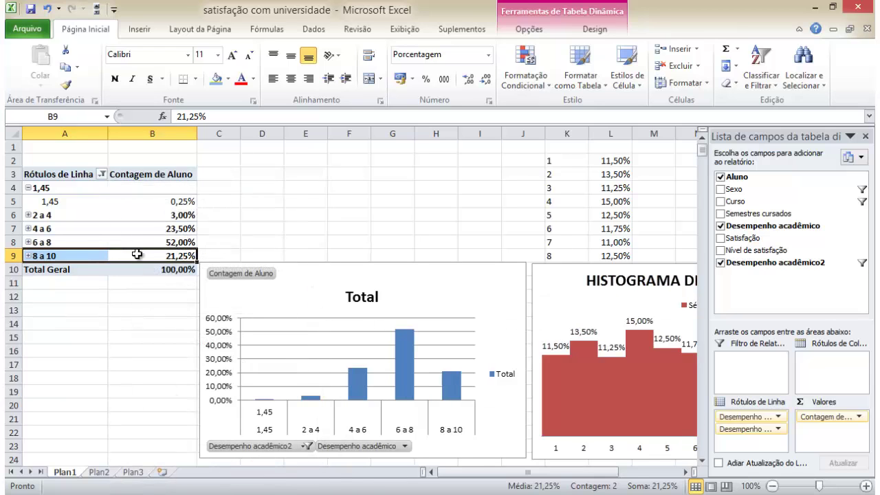
- Relabel the 1,45 group as 0 a 2
{"action": "left_click", "coordinate": [55, 190]}
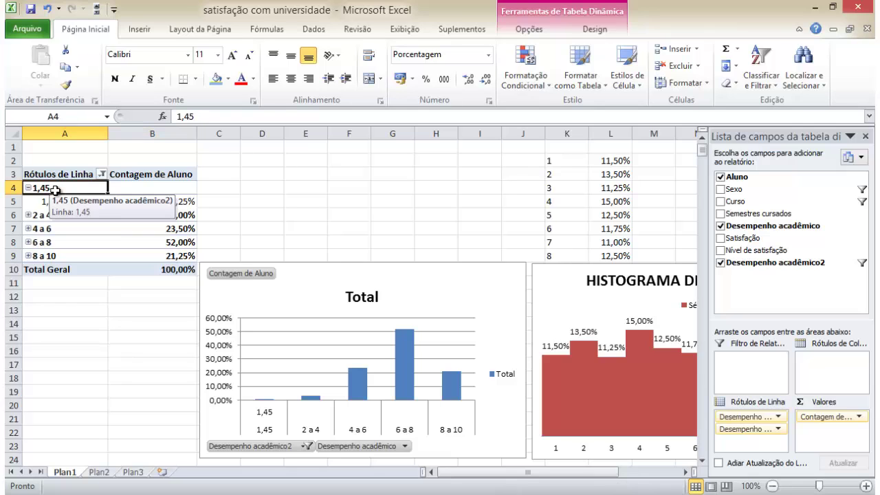
{"action": "type", "text": "0 a 2"}
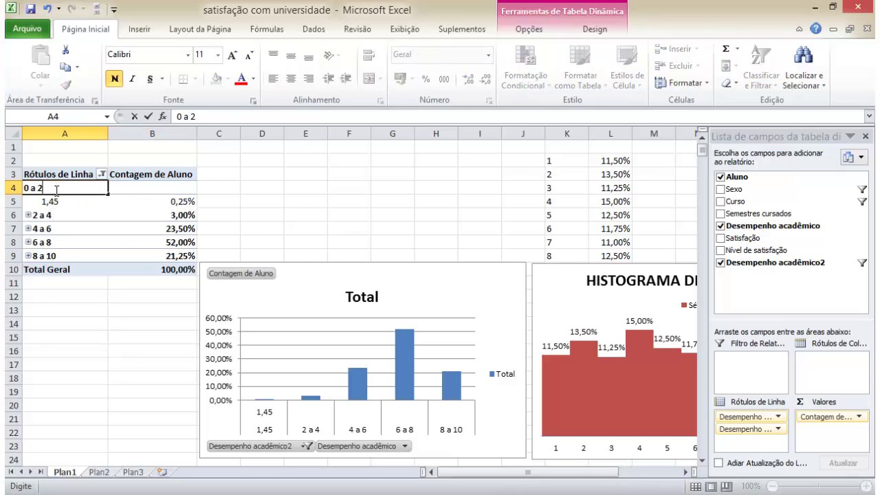
{"action": "key", "text": "Return"}
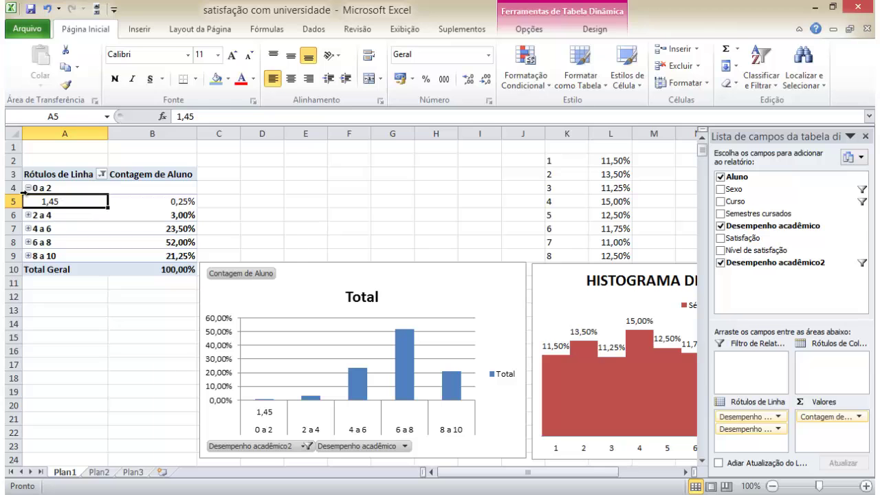
- Collapse the 0 a 2 group to a single row
{"action": "left_click", "coordinate": [29, 188]}
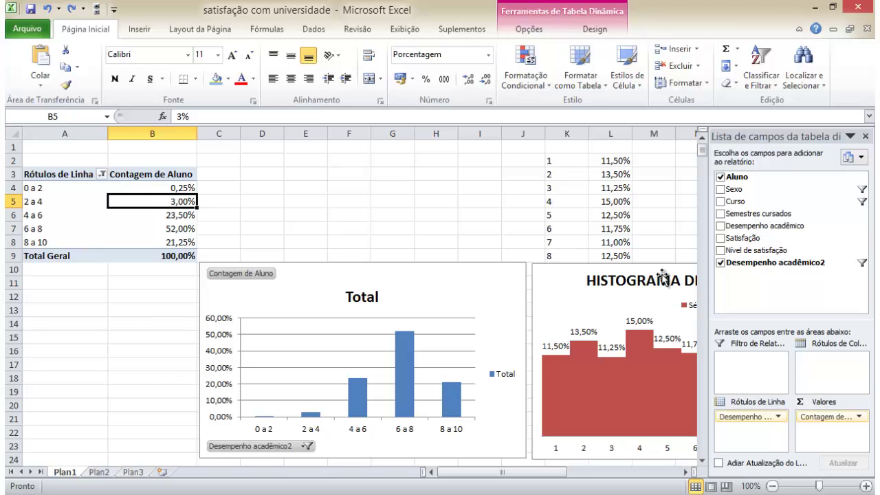
- Swap Desempenho acadêmico2 for Satisfação in the pivot rows, listing scores 42 to 98
{"action": "left_click", "coordinate": [721, 238]}
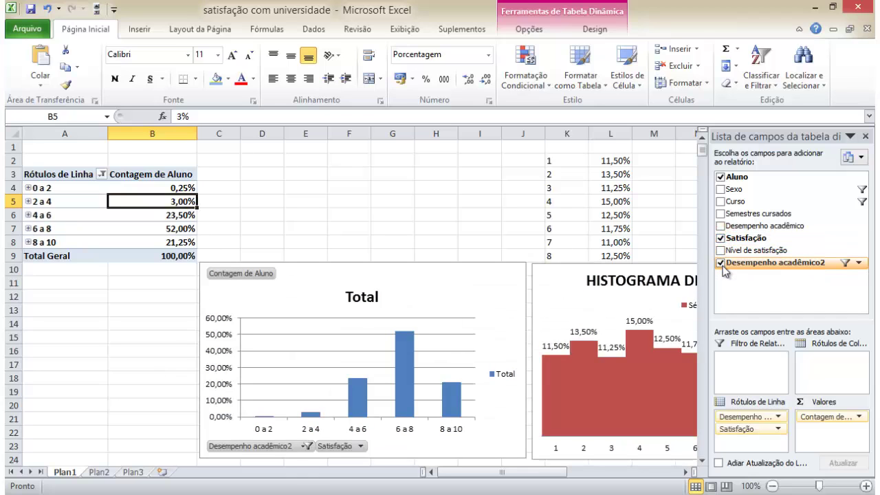
{"action": "left_click", "coordinate": [721, 264]}
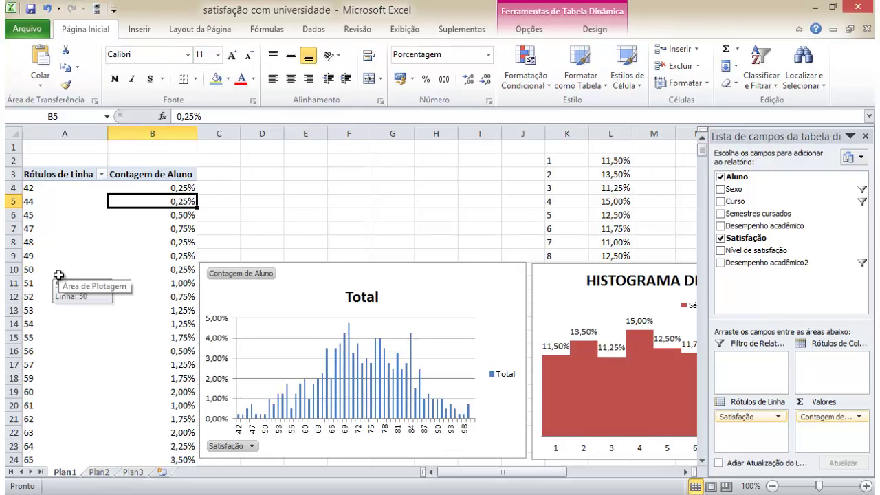
- Group scores 42–49 into a collapsed class labelled 40 a 49
{"action": "left_click_drag", "start_coordinate": [49, 190], "coordinate": [52, 256]}
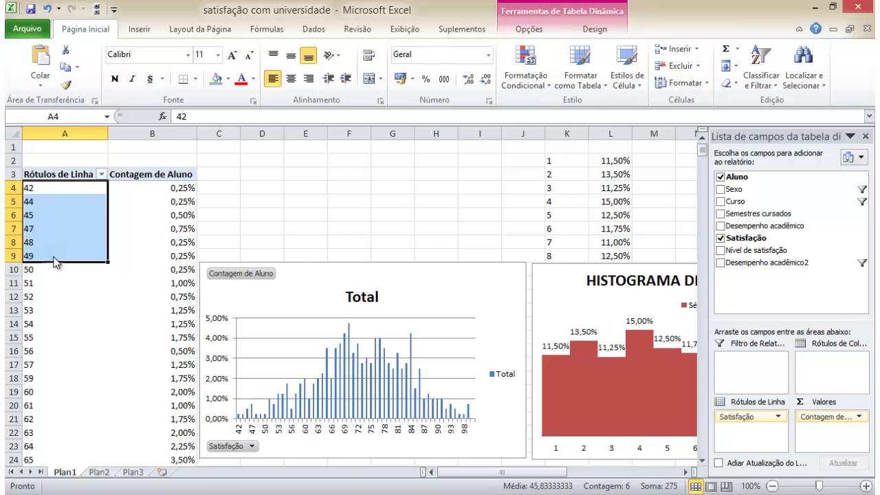
{"action": "right_click", "coordinate": [53, 256]}
{"action": "left_click", "coordinate": [124, 357]}
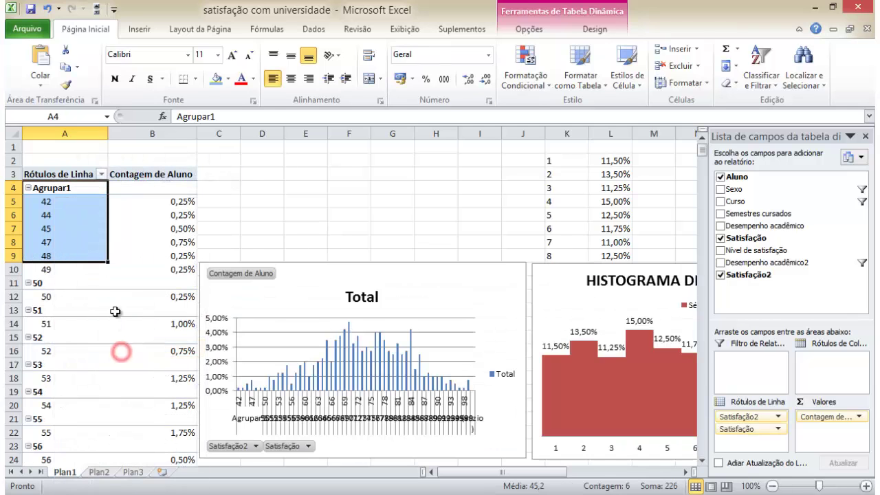
{"action": "left_click", "coordinate": [79, 193]}
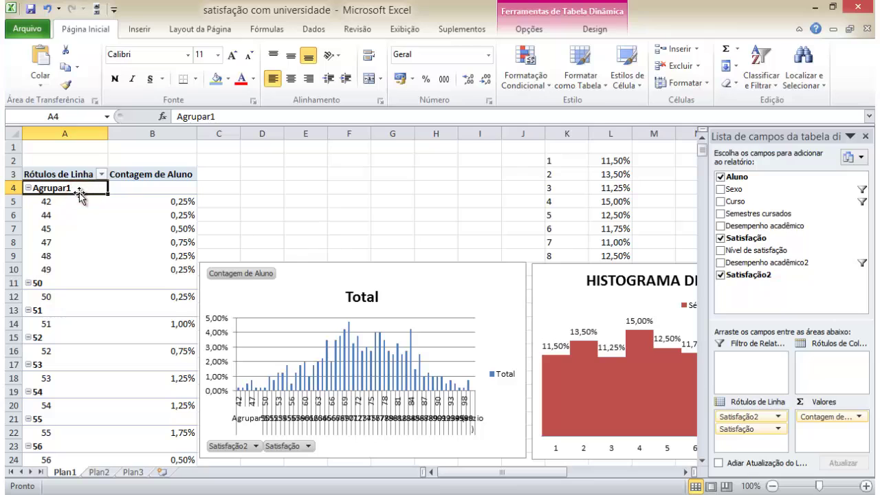
{"action": "type", "text": "40 a 49"}
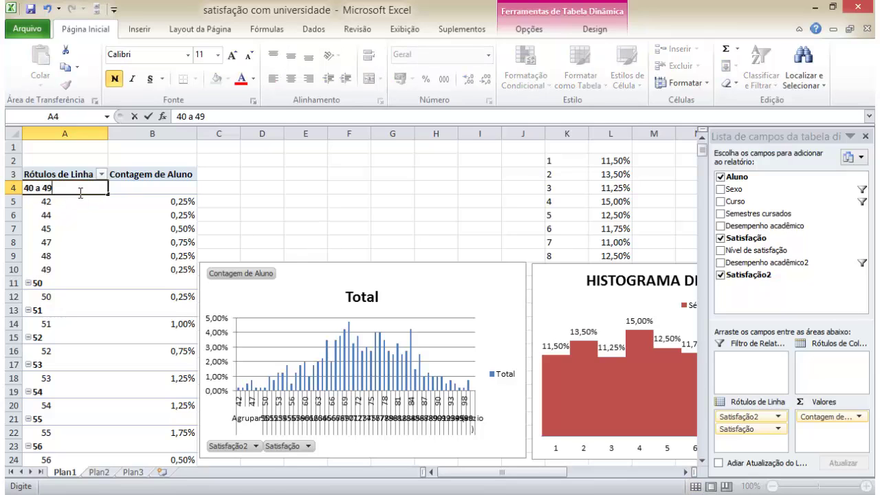
{"action": "left_click", "coordinate": [43, 205]}
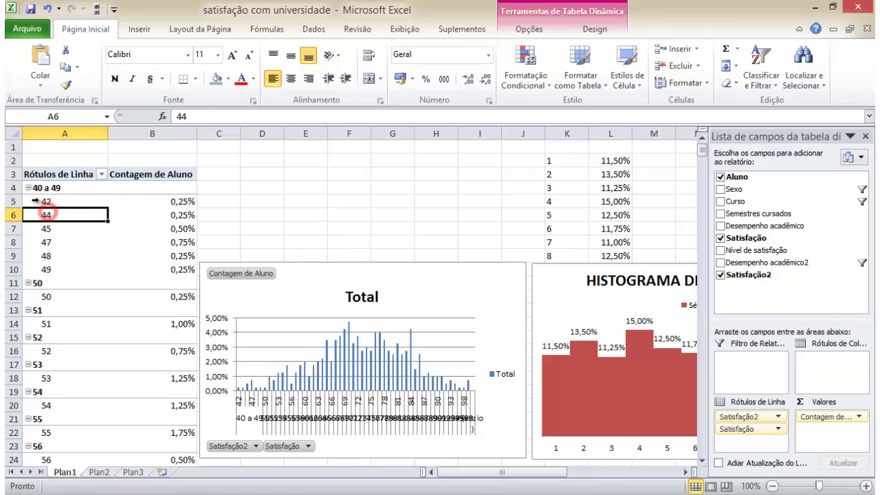
{"action": "left_click", "coordinate": [27, 188]}
- Group scores 50–59 into a collapsed class labelled 50 a 59
{"action": "left_click_drag", "start_coordinate": [31, 213], "coordinate": [46, 460]}
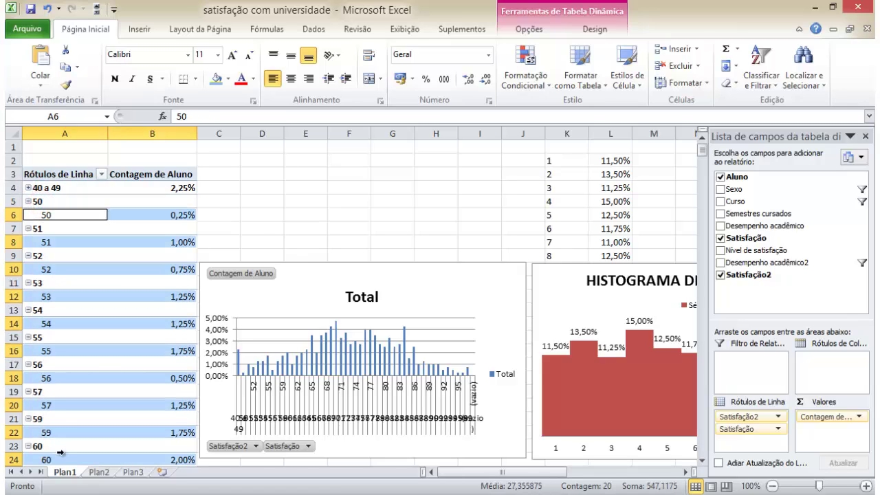
{"action": "left_click_drag", "start_coordinate": [54, 205], "coordinate": [67, 406]}
{"action": "right_click", "coordinate": [67, 405]}
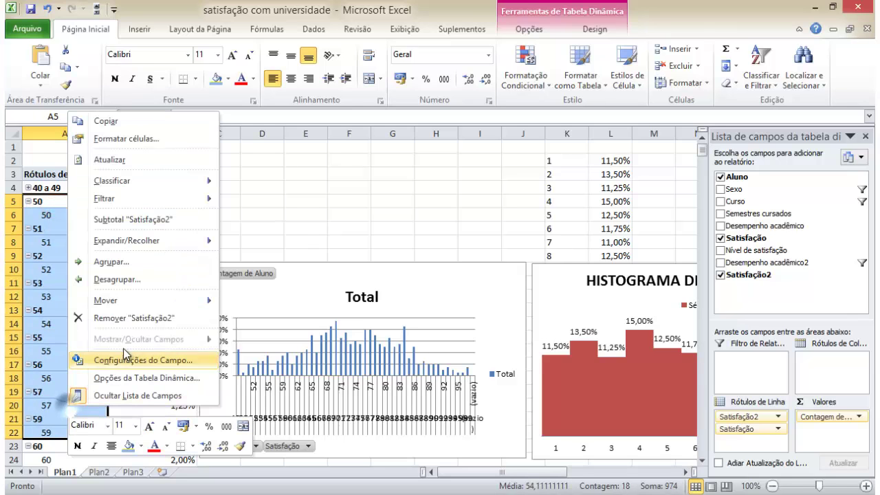
{"action": "left_click", "coordinate": [172, 264]}
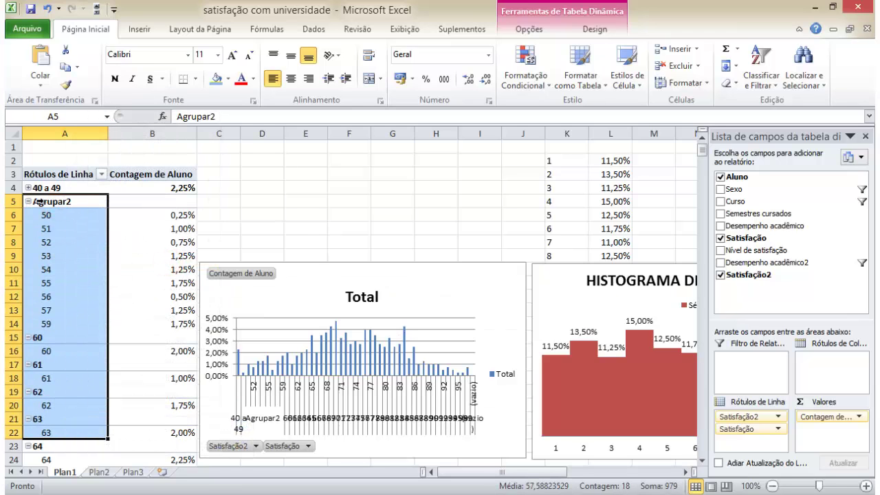
{"action": "left_click", "coordinate": [28, 202]}
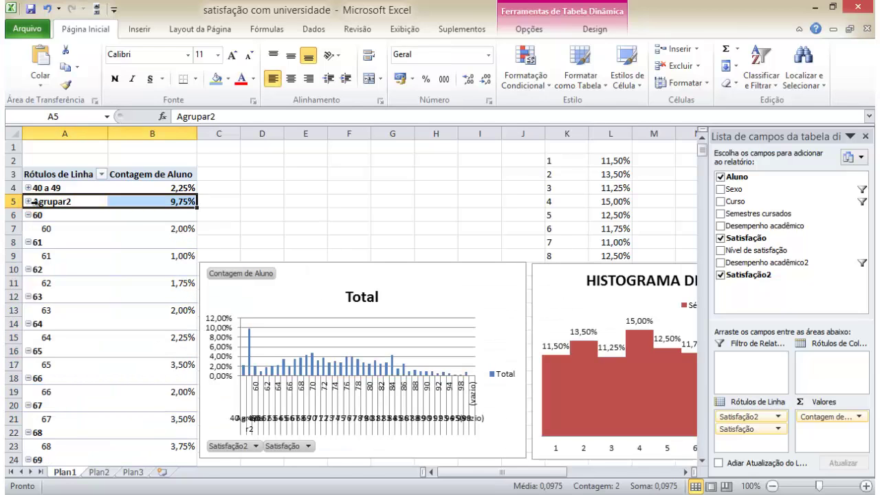
{"action": "type", "text": "50 a 59"}
{"action": "key", "text": "Return"}
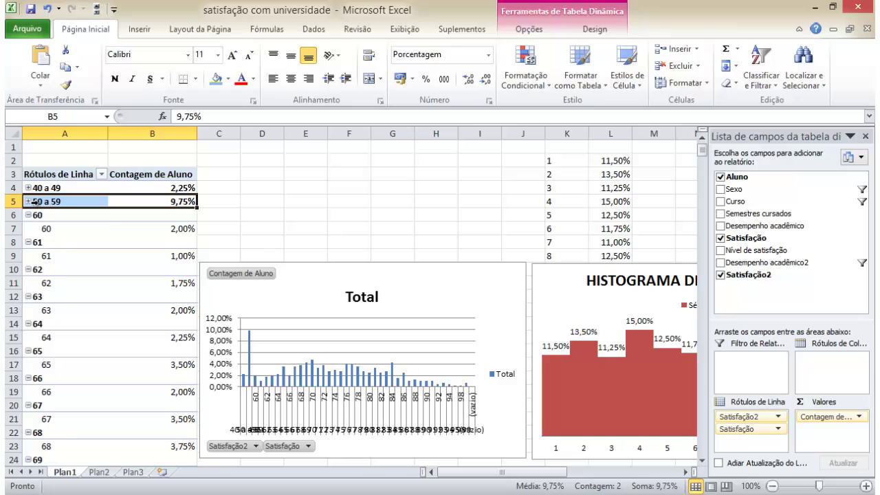
- Group scores 60–69 into a collapsed class labelled 60 a 69
{"action": "mouse_move", "coordinate": [38, 215]}
{"action": "left_mouse_down"}
{"action": "mouse_move", "coordinate": [47, 338]}
{"action": "mouse_move", "coordinate": [70, 404]}
{"action": "left_mouse_up"}
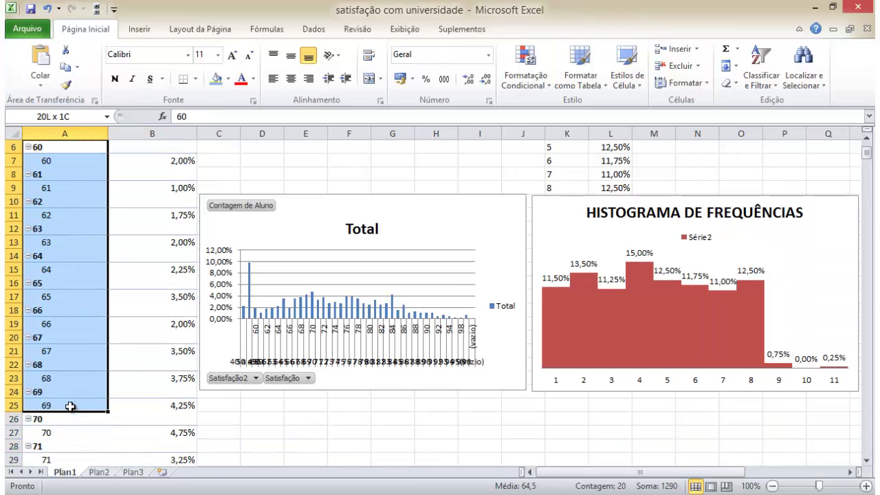
{"action": "right_click", "coordinate": [80, 373]}
{"action": "left_click", "coordinate": [124, 229]}
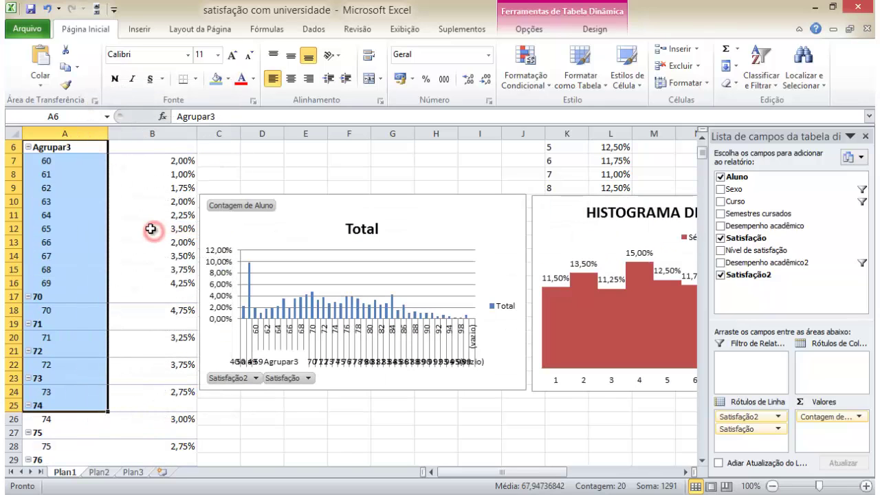
{"action": "left_click", "coordinate": [77, 152]}
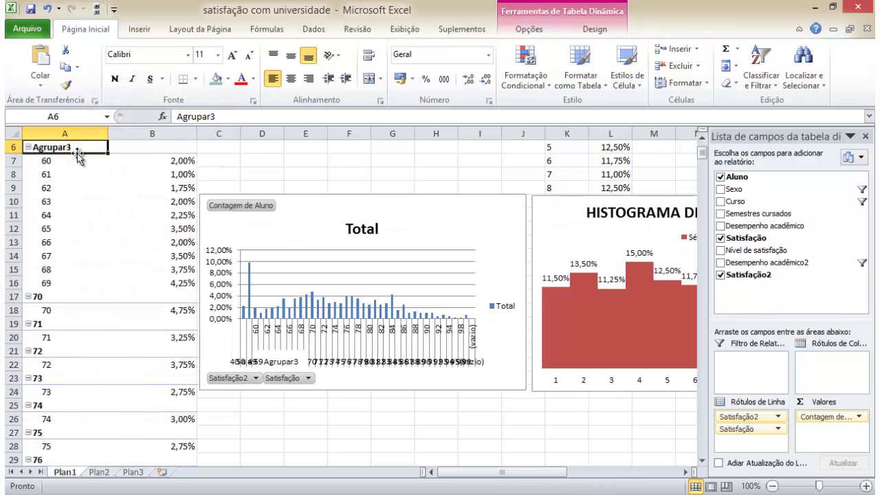
{"action": "type", "text": "60 a 69"}
{"action": "key", "text": "Return"}
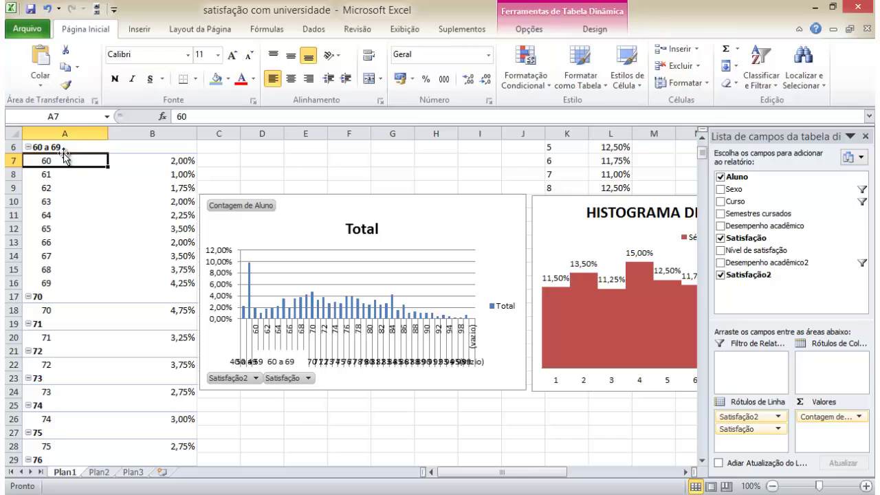
{"action": "left_click", "coordinate": [30, 146]}
{"action": "left_click", "coordinate": [28, 147]}
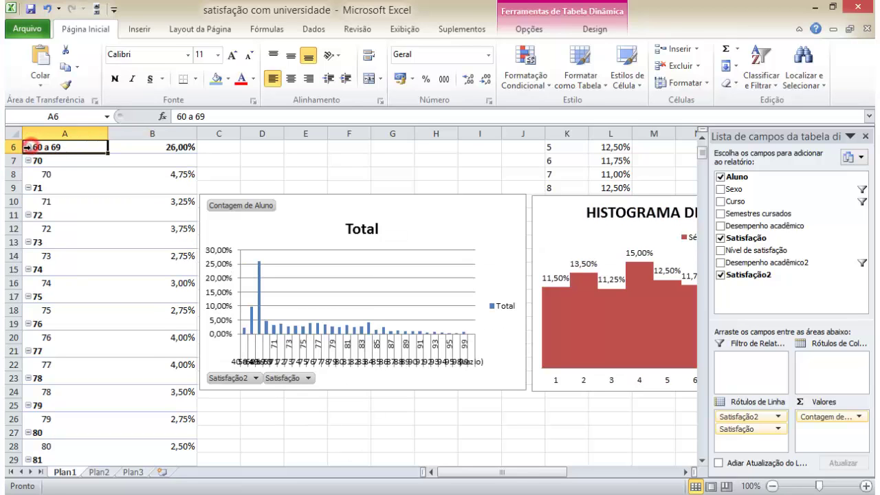
- Group scores 70–79 into a collapsed class labelled 70 a 79
{"action": "left_click_drag", "start_coordinate": [58, 159], "coordinate": [71, 420]}
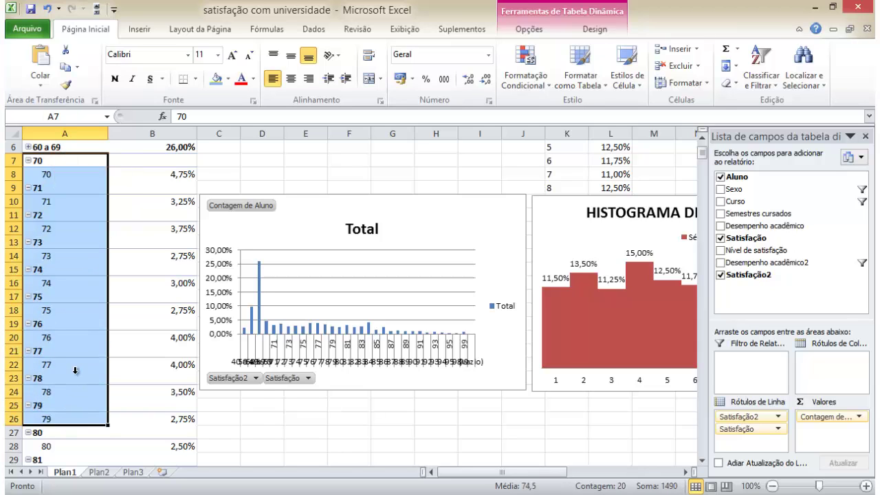
{"action": "right_click", "coordinate": [75, 374]}
{"action": "left_click", "coordinate": [165, 231]}
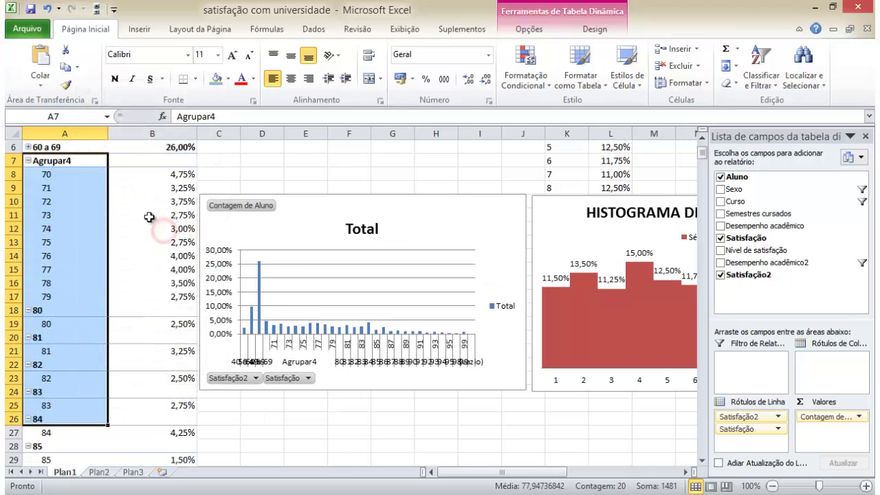
{"action": "left_click", "coordinate": [28, 161]}
{"action": "left_click", "coordinate": [31, 161]}
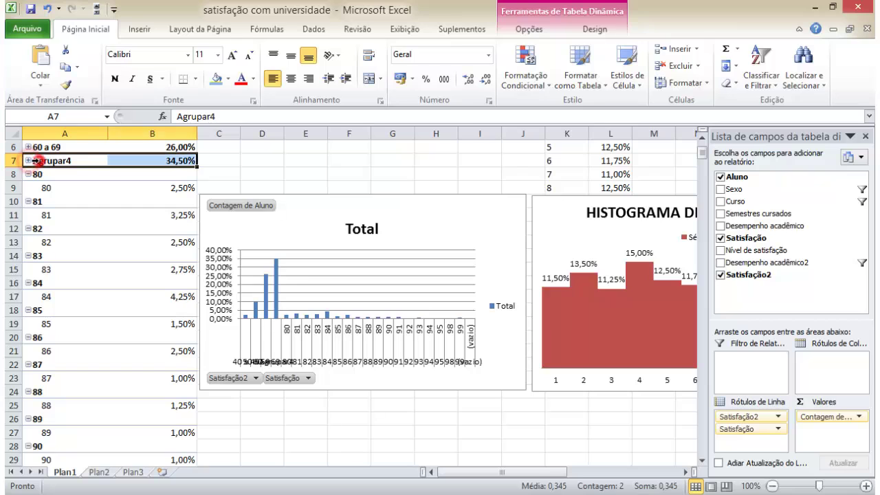
{"action": "type", "text": "70 a"}
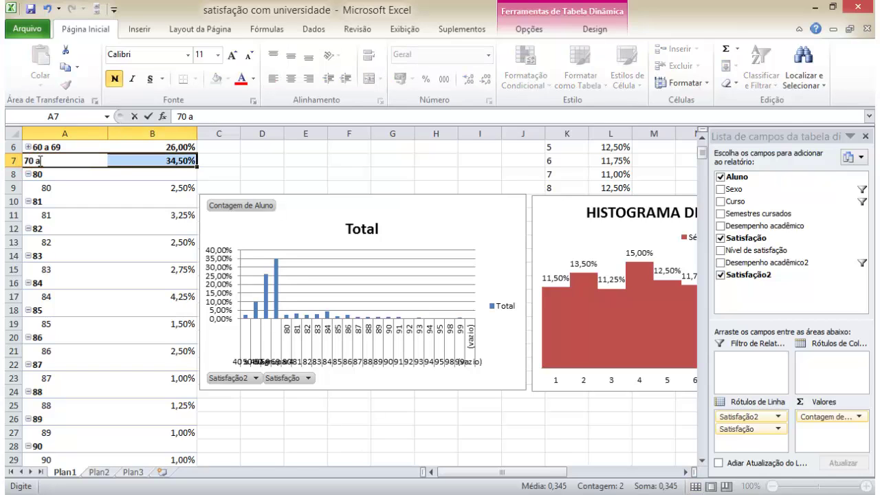
{"action": "type", "text": " 79"}
{"action": "key", "text": "Return"}
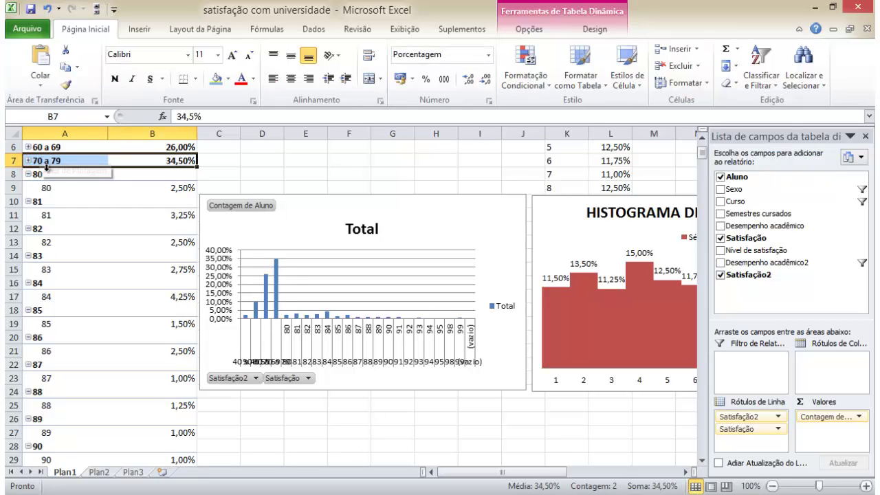
- Group scores 80–89 into a collapsed class labelled 80 a 89
{"action": "left_click_drag", "start_coordinate": [48, 176], "coordinate": [59, 428]}
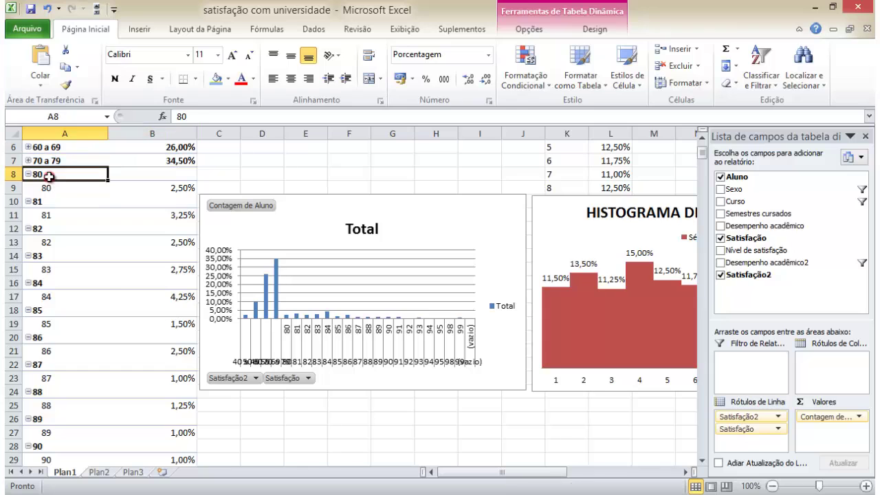
{"action": "right_click", "coordinate": [59, 428]}
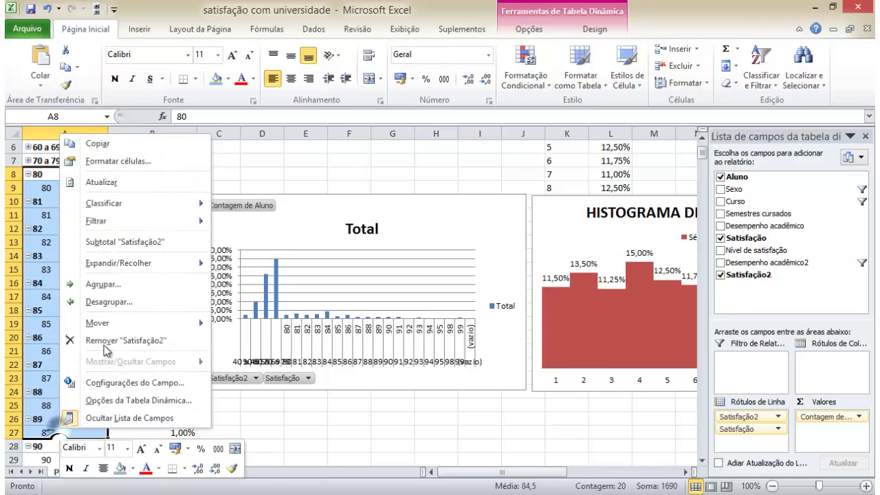
{"action": "left_click", "coordinate": [135, 282]}
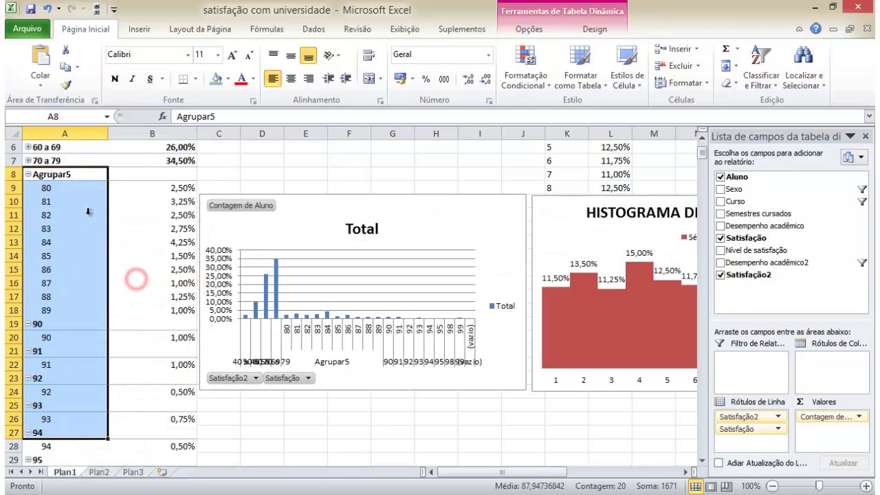
{"action": "left_click", "coordinate": [29, 175]}
{"action": "left_click", "coordinate": [34, 175]}
{"action": "type", "text": "80"}
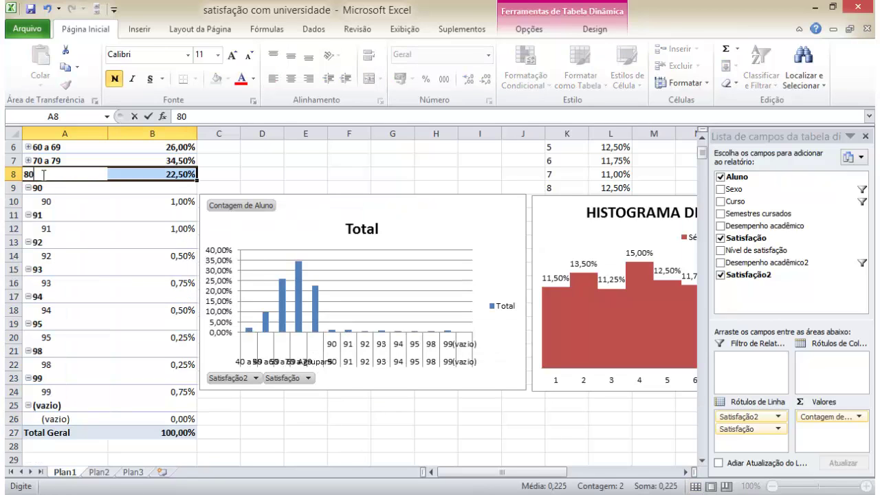
{"action": "type", "text": " a 89"}
{"action": "key", "text": "Return"}
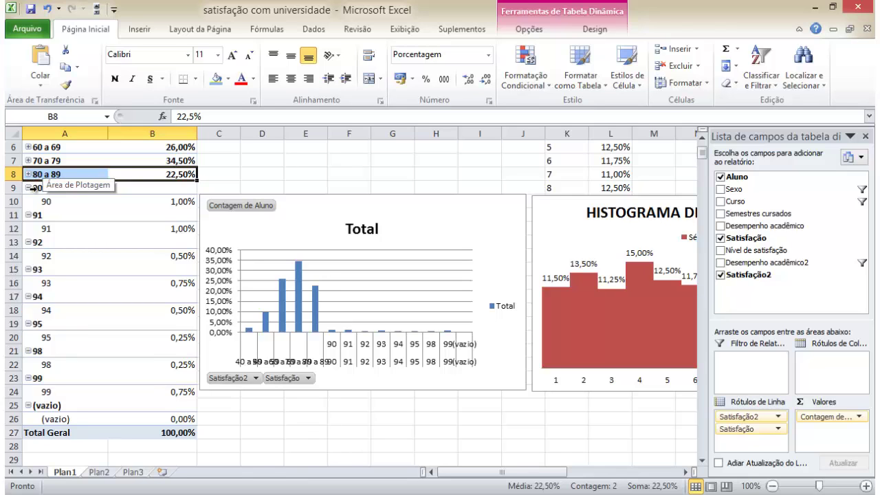
- Group scores 90–99 into a collapsed class labelled 90 a 99
{"action": "left_click", "coordinate": [32, 188]}
{"action": "left_click", "coordinate": [31, 202]}
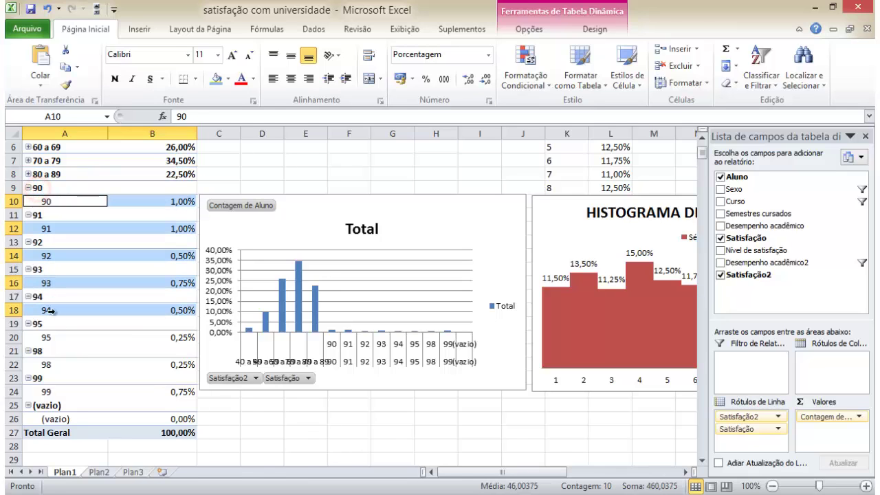
{"action": "right_click", "coordinate": [75, 393]}
{"action": "left_click", "coordinate": [127, 250]}
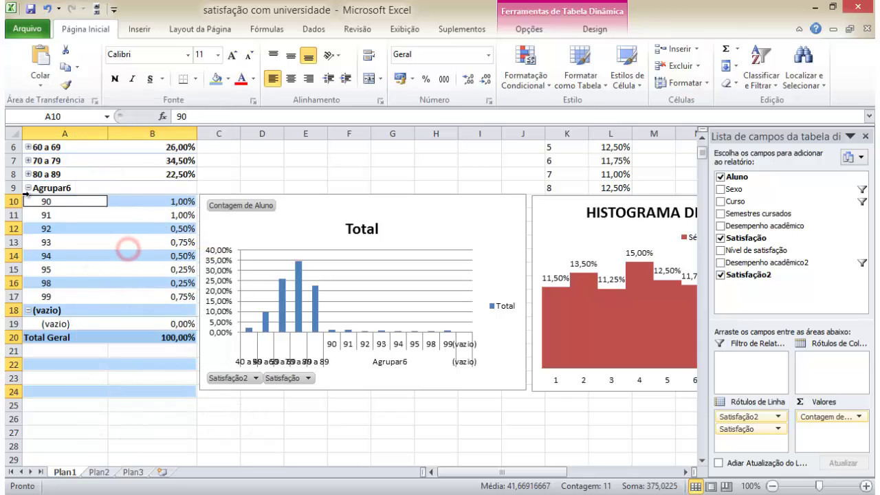
{"action": "left_click", "coordinate": [28, 188]}
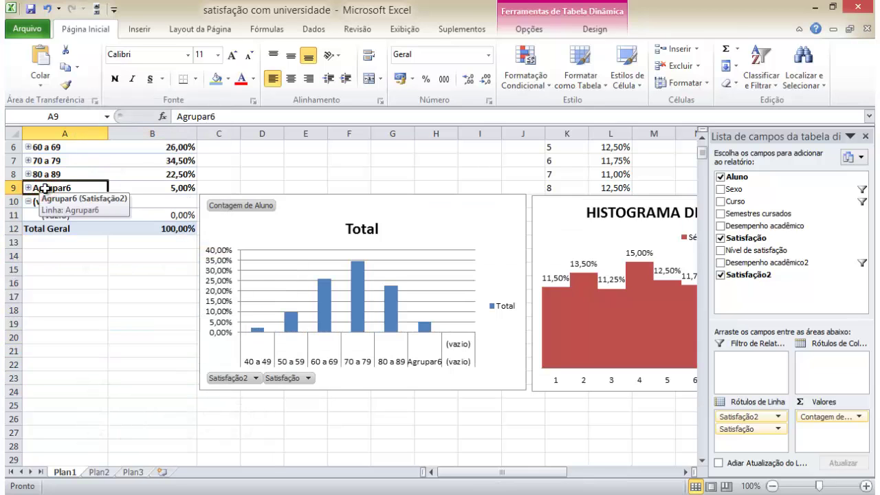
{"action": "type", "text": "90 a 99"}
{"action": "key", "text": "Return"}
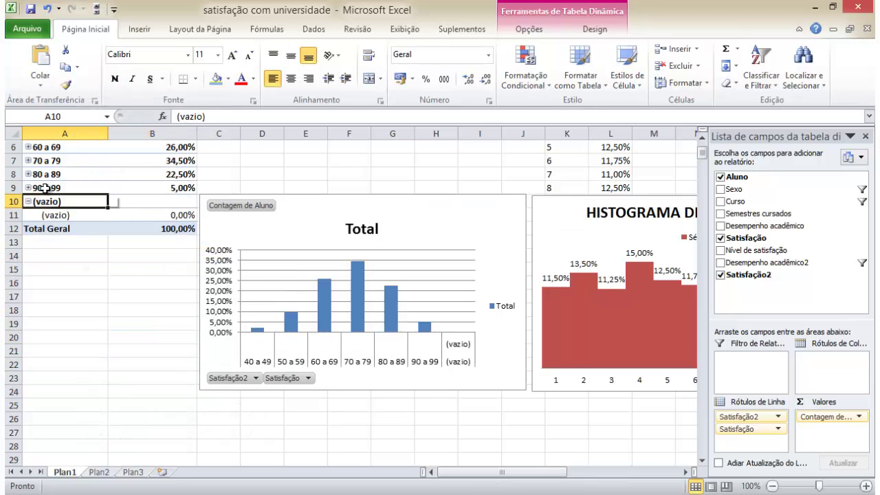
- Uncheck (vazio) in the Rótulos de Linha filter, leaving classes 40 a 49 to 90 a 99
{"action": "scroll", "coordinate": [96, 186], "scroll_direction": "up", "scroll_amount": 2}
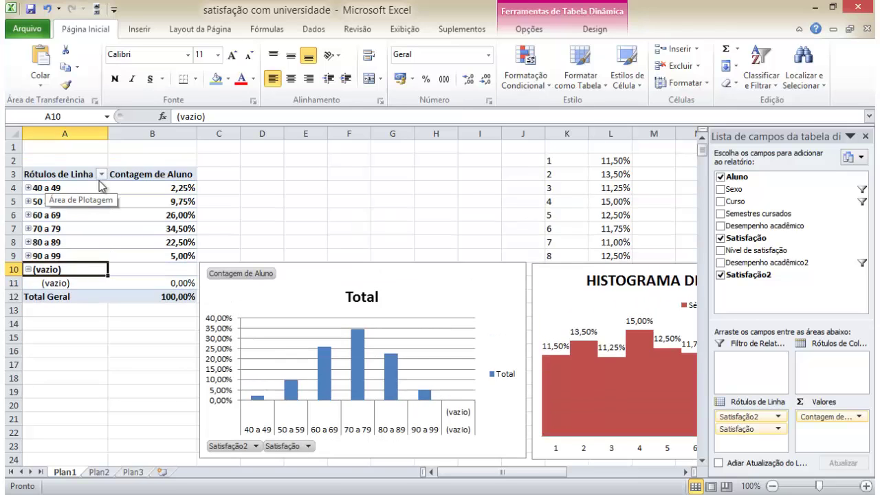
{"action": "left_click", "coordinate": [101, 174]}
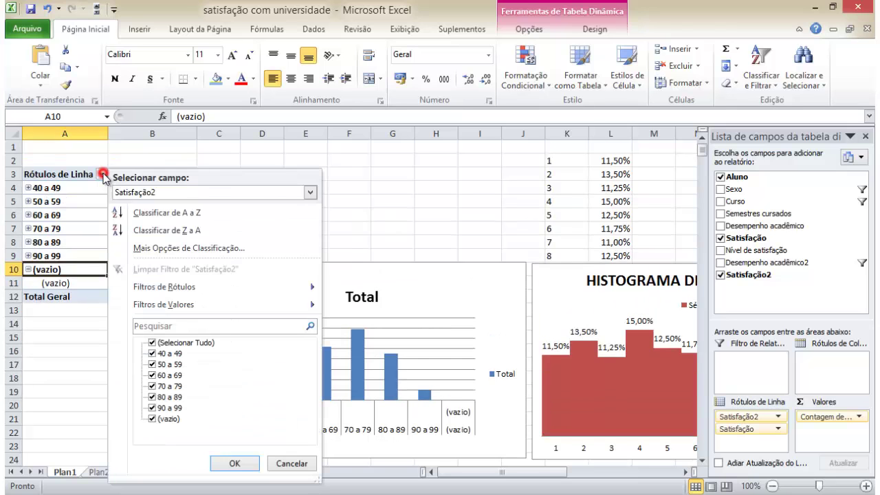
{"action": "left_click", "coordinate": [159, 420]}
{"action": "left_click", "coordinate": [232, 465]}
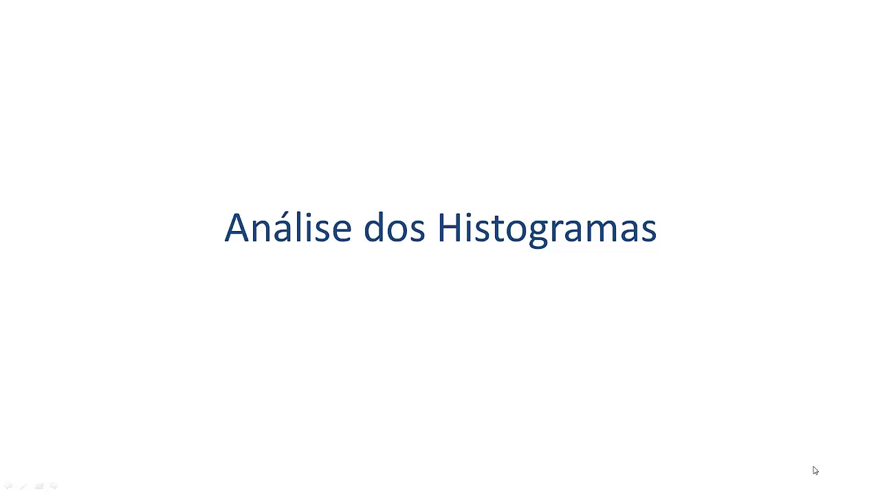
- Reveal the Semestres Cursados, Desempenho and Satisfação histograms and the Forma / Simetria bullet
{"action": "left_click", "coordinate": [815, 470]}
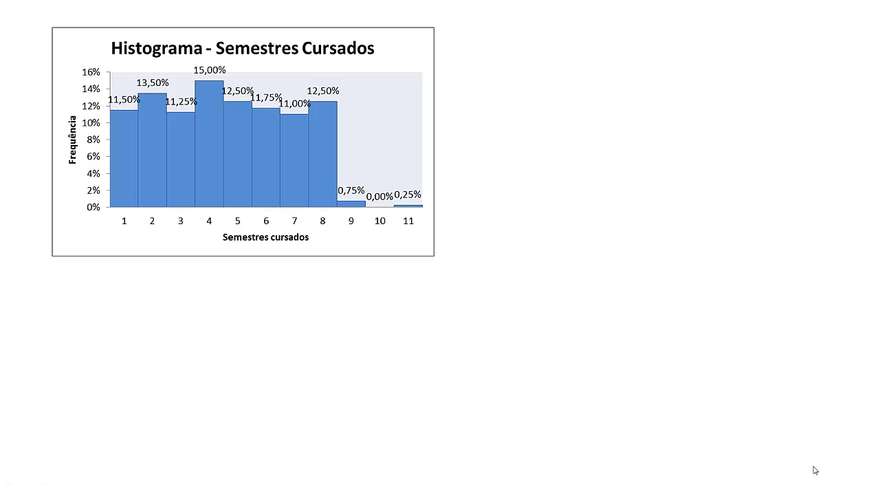
{"action": "left_click", "coordinate": [816, 470]}
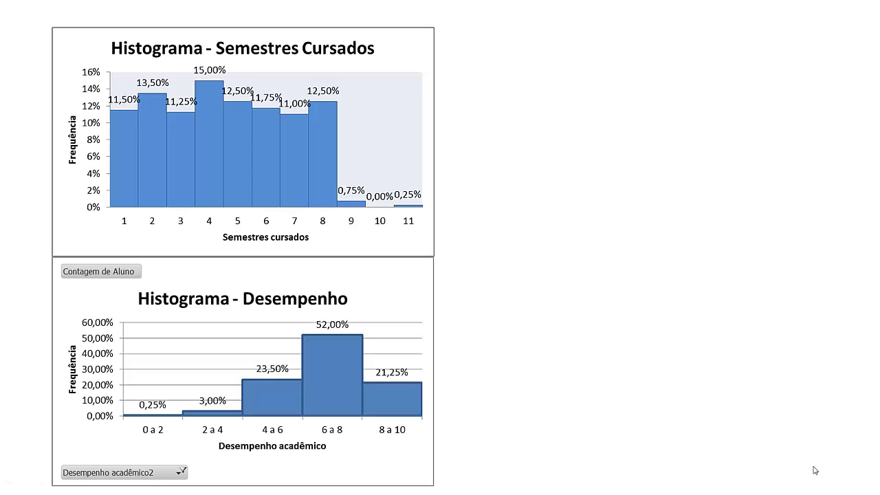
{"action": "left_click", "coordinate": [816, 470]}
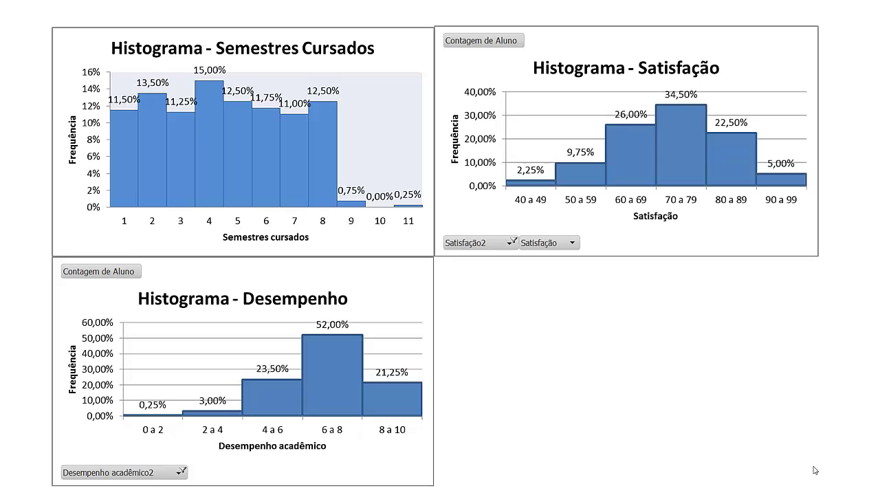
{"action": "left_click", "coordinate": [816, 470]}
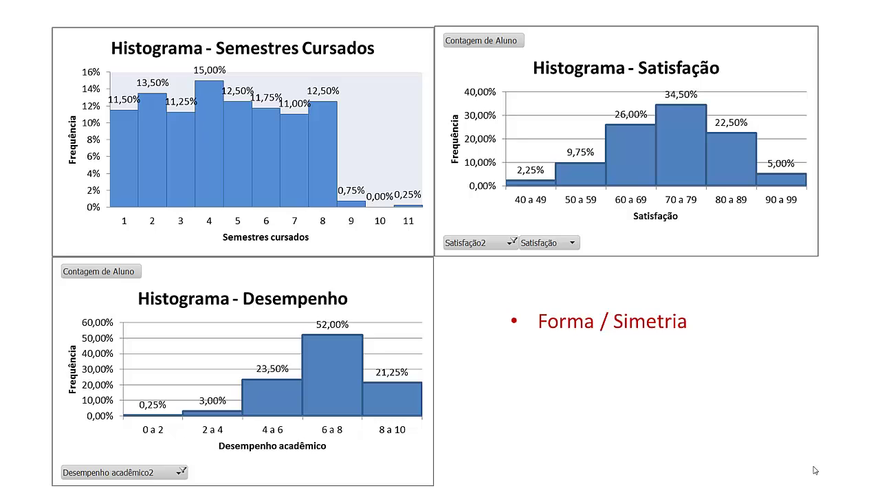
- Play the shape curves, the Gaps ou buracos point and the circle around empty bar 10
{"action": "left_click", "coordinate": [815, 471]}
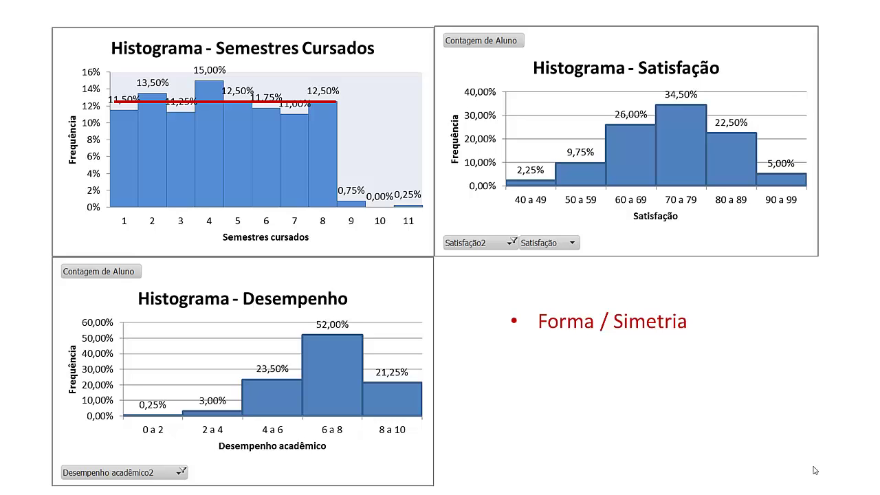
{"action": "left_click", "coordinate": [816, 470]}
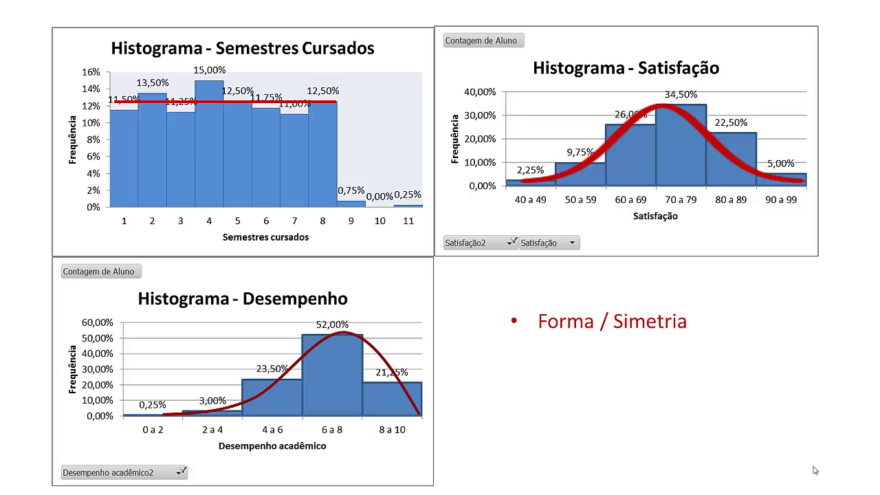
{"action": "key", "text": "Right"}
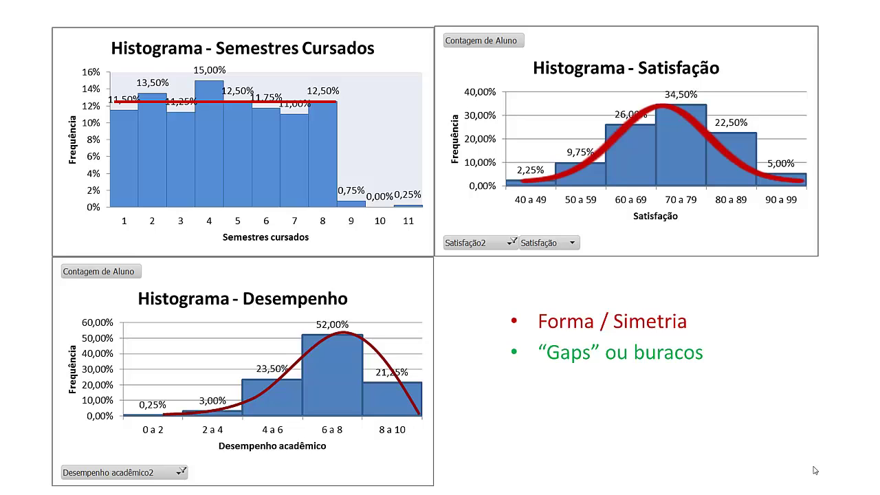
{"action": "key", "text": "Right"}
{"action": "key", "text": "Right"}
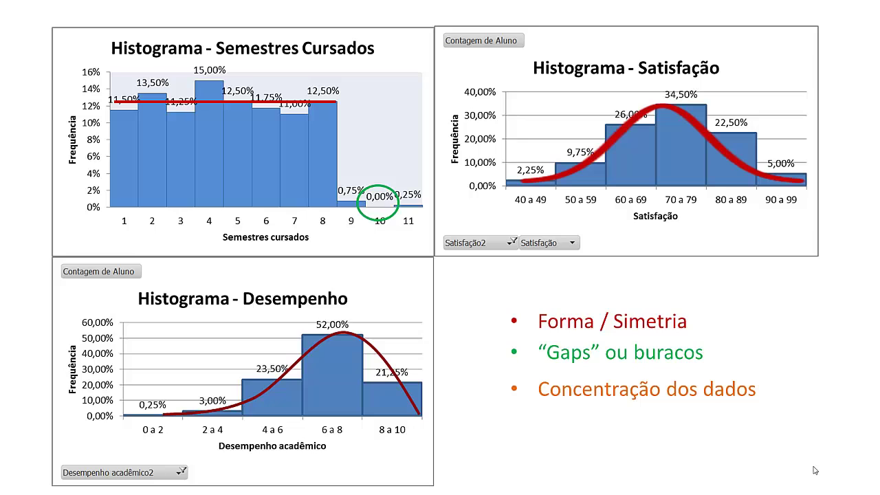
- Highlight semesters 1 to 8 and classes 60 a 69 to 80 a 89, then circle outliers 11 and 0 a 2
{"action": "key", "text": "Right"}
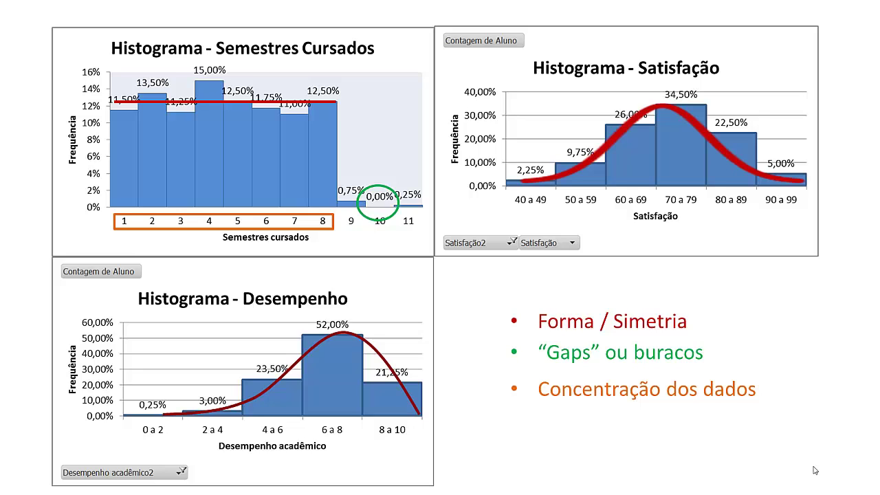
{"action": "key", "text": "Right"}
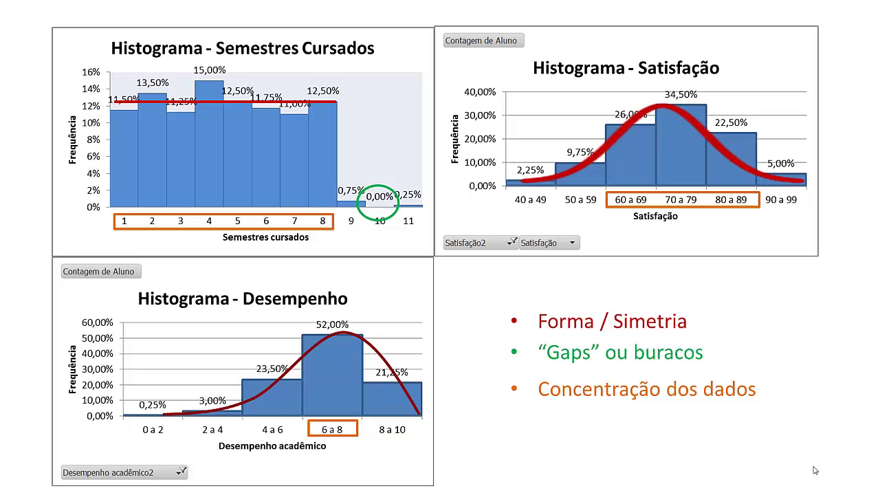
{"action": "left_click", "coordinate": [815, 471]}
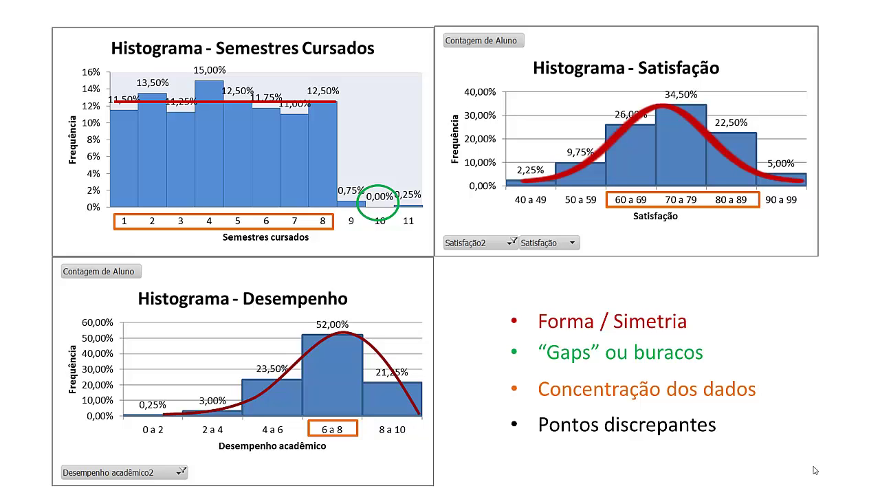
{"action": "left_click", "coordinate": [815, 471]}
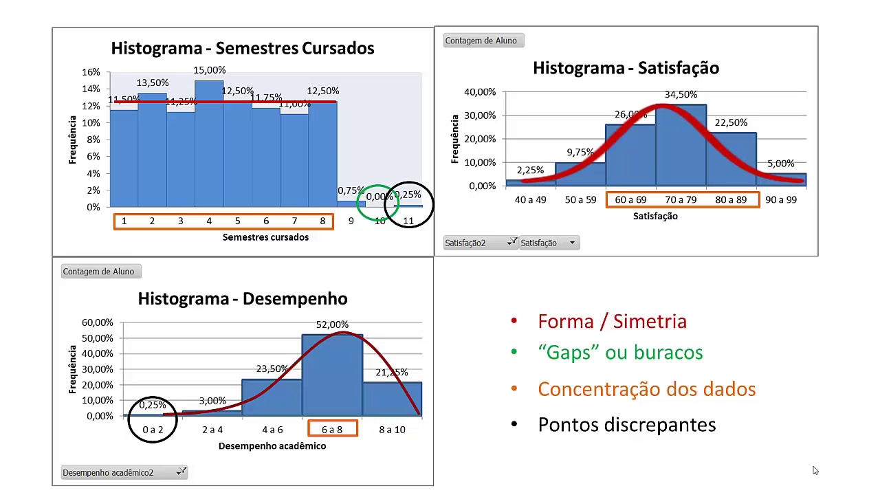
- Advance through the Recapitulando, Antes table and Depois charts slides to the variable-description summary
{"action": "left_click", "coordinate": [854, 467]}
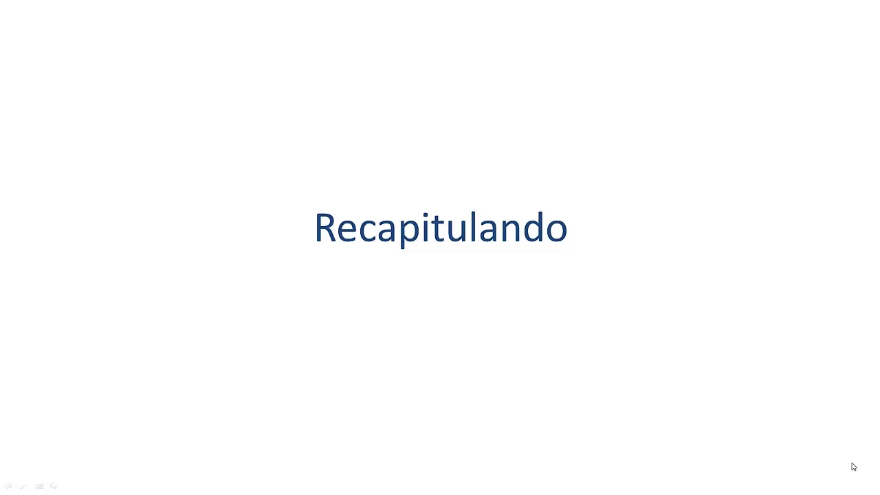
{"action": "left_click", "coordinate": [853, 467]}
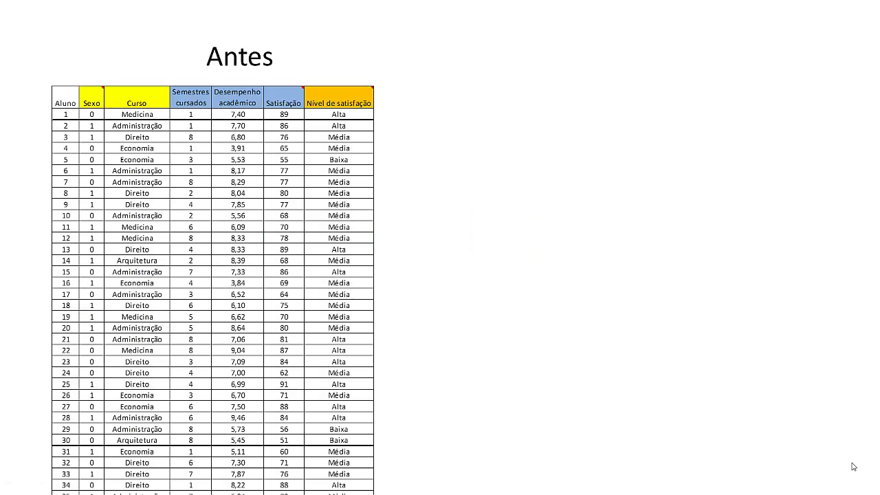
{"action": "left_click", "coordinate": [854, 467]}
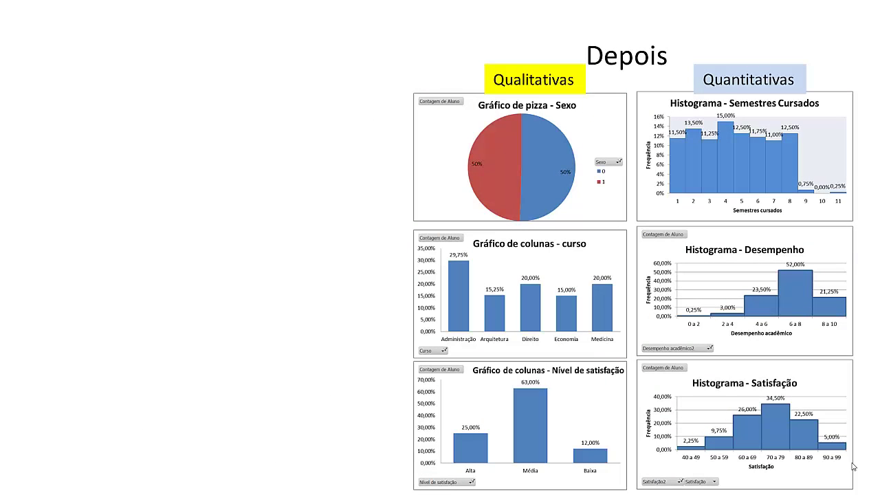
{"action": "key", "text": "Right"}
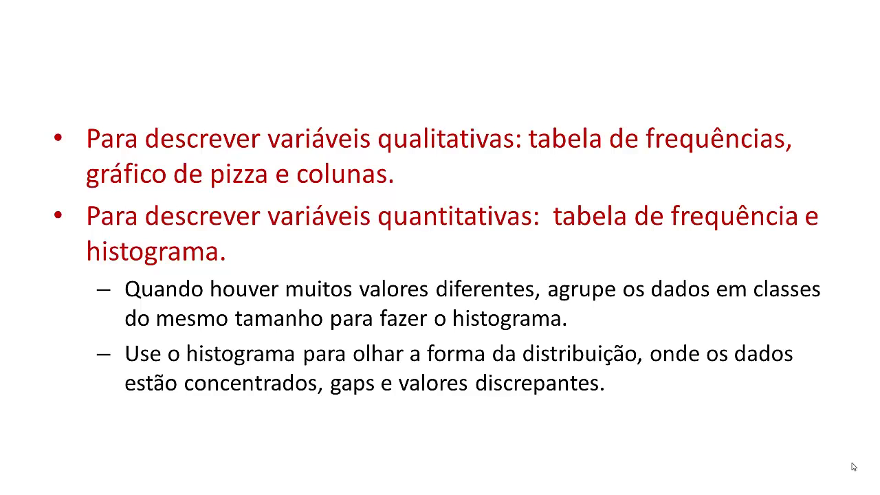
{"action": "left_click", "coordinate": [833, 468]}
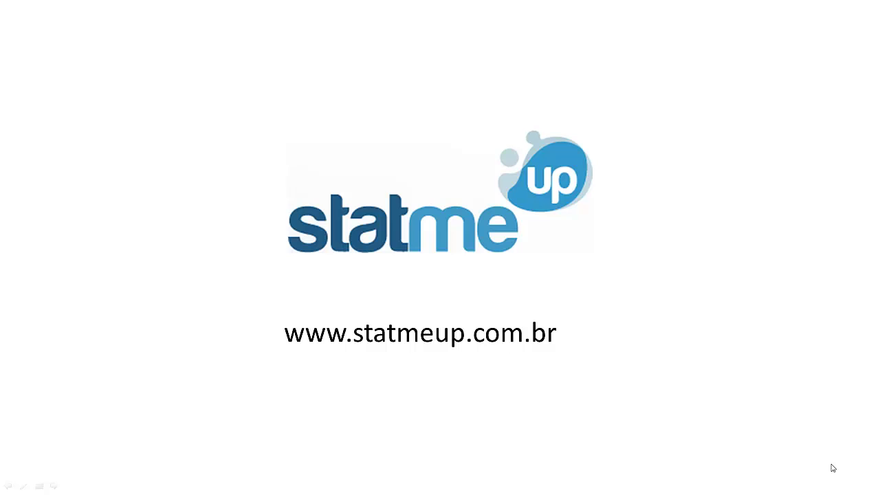